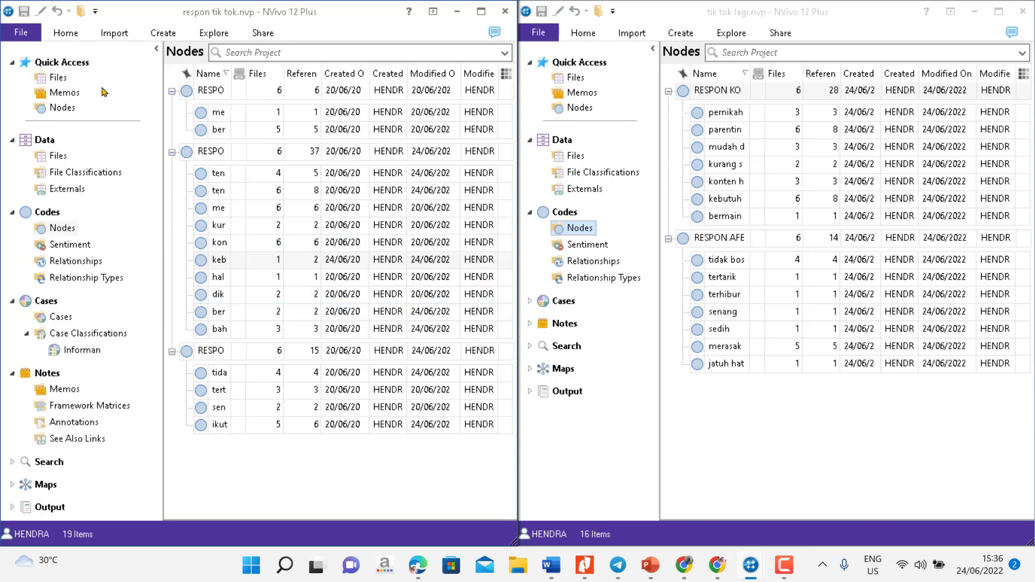
Compare the file lists and the node lists of the respon tik tok and tik tok lagi projects side by side.
{"action": "left_click", "coordinate": [59, 155]}
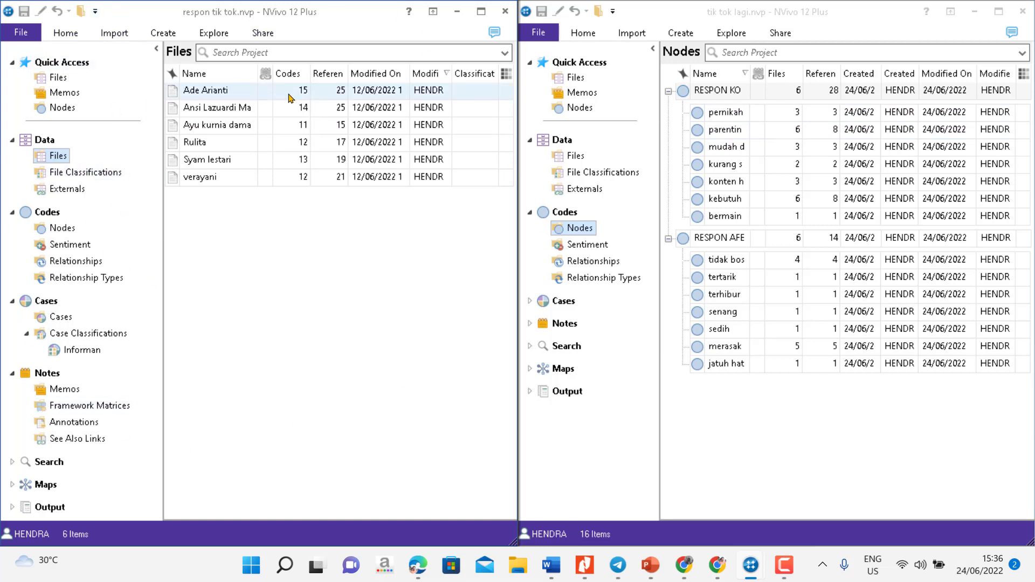
{"action": "left_click", "coordinate": [575, 79]}
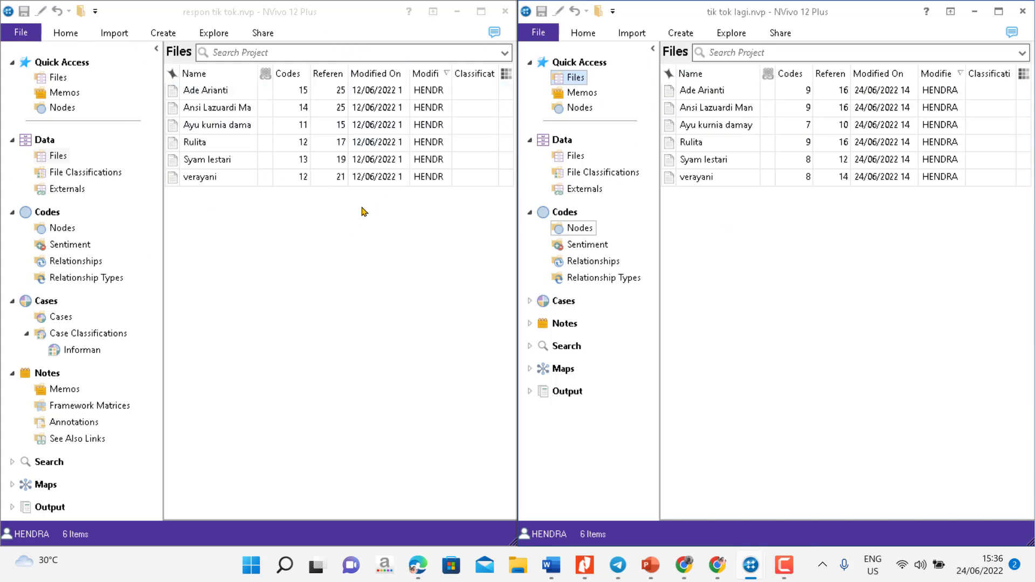
{"action": "left_click", "coordinate": [63, 229]}
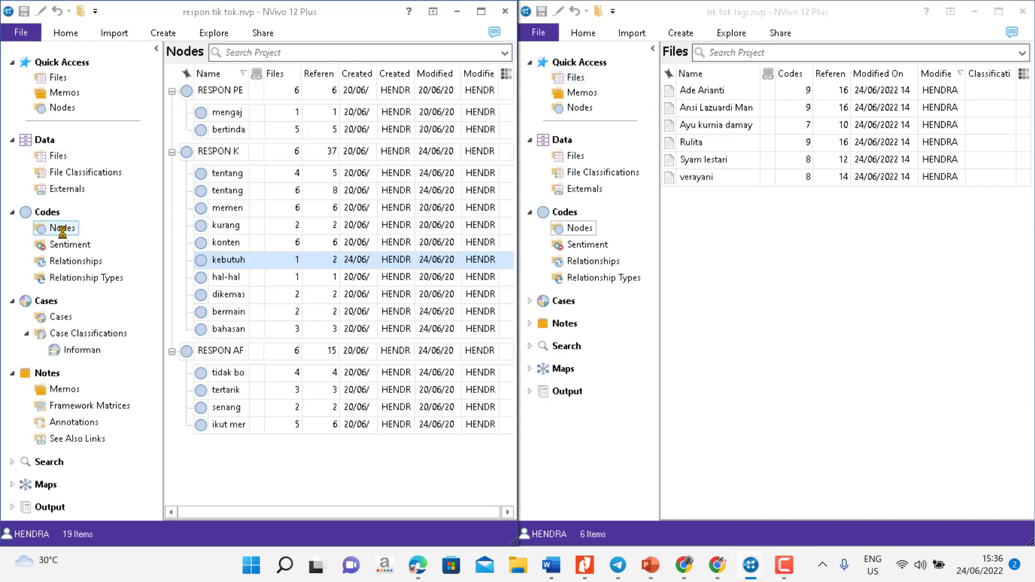
{"action": "double_click", "coordinate": [573, 218]}
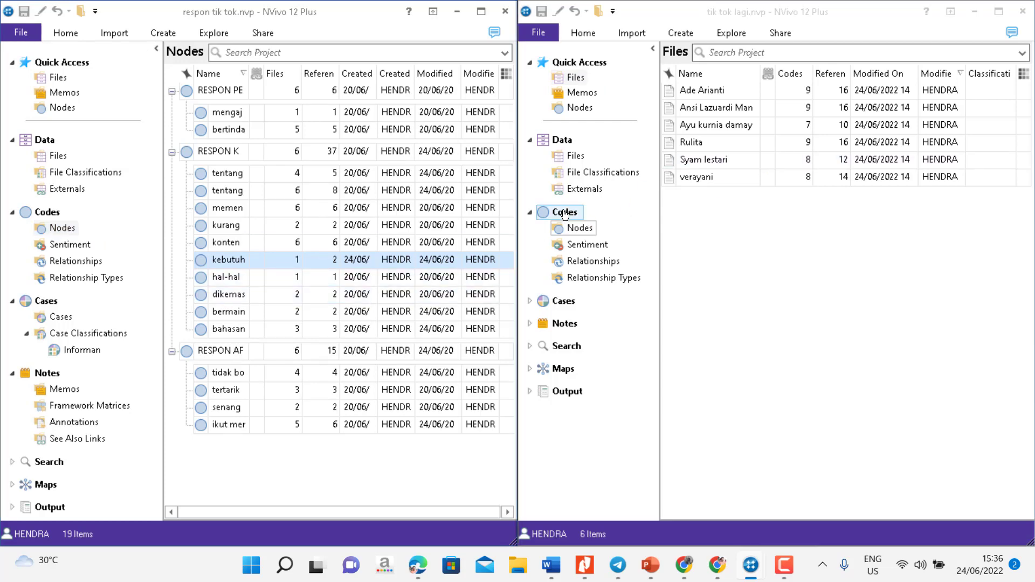
{"action": "left_click", "coordinate": [529, 213]}
{"action": "left_click", "coordinate": [590, 232]}
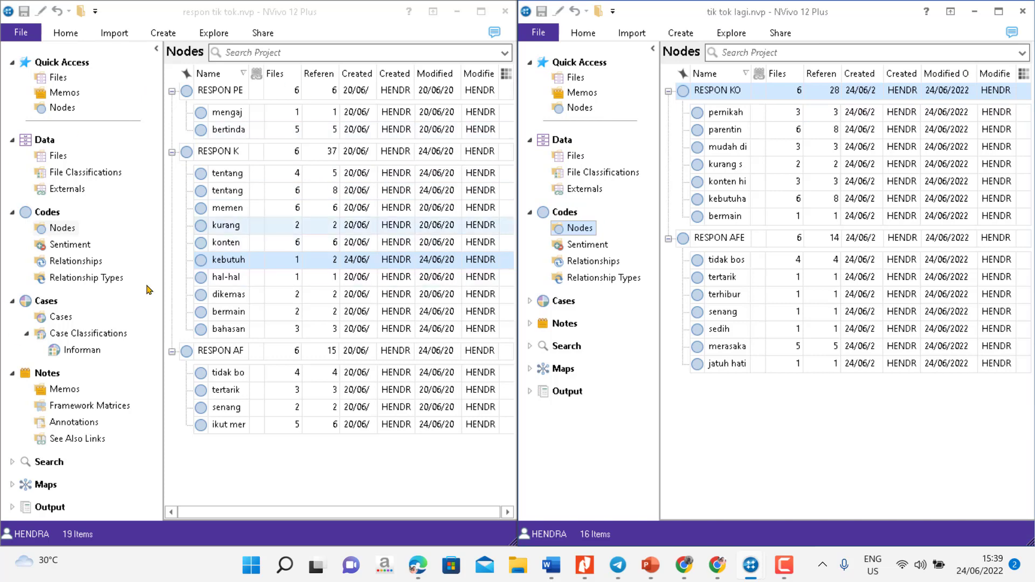
Close the tik tok lagi project and its start window, and maximize the respon tik tok project window.
{"action": "left_click", "coordinate": [1023, 13]}
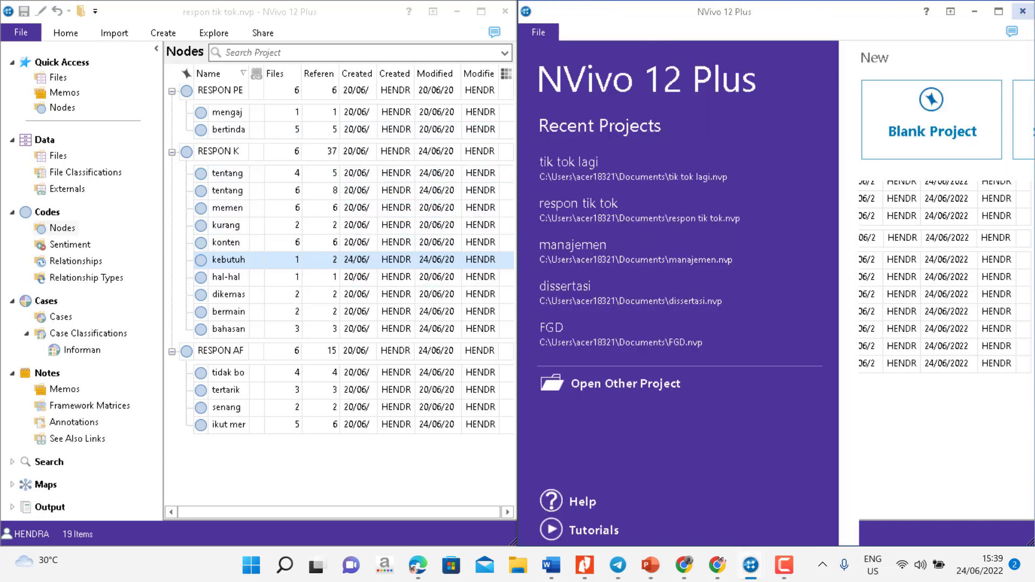
{"action": "left_click", "coordinate": [1024, 17]}
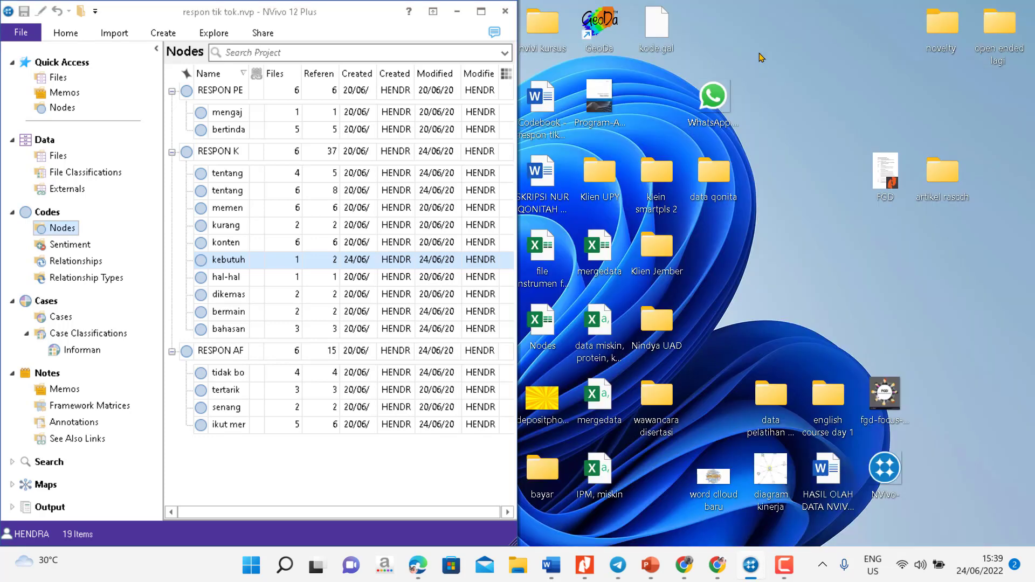
{"action": "left_click", "coordinate": [481, 12]}
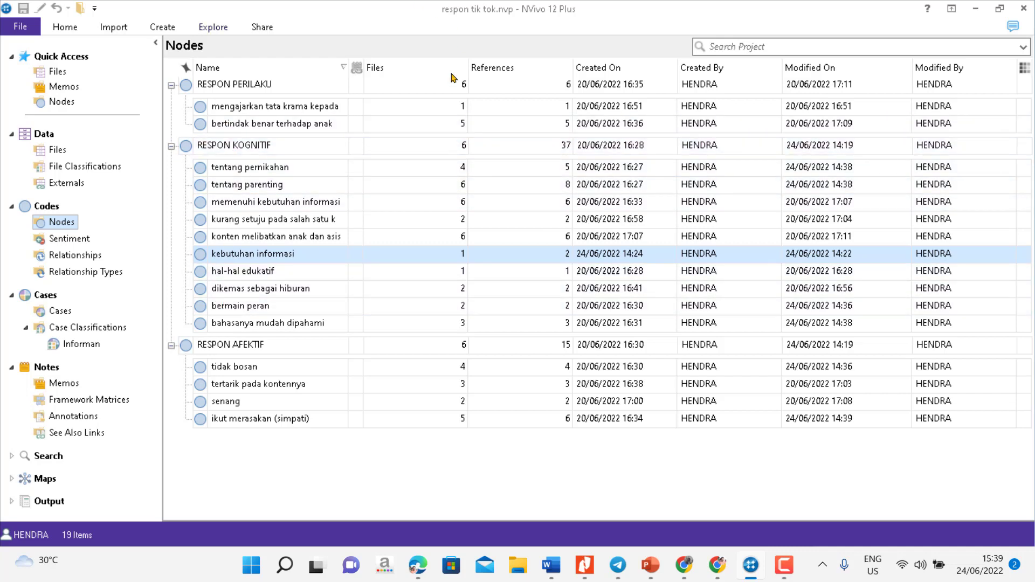
Import all content of tik tok lagi.nvp from the Documents folder, merging duplicates into existing items, and close the import results report.
{"action": "left_click", "coordinate": [118, 31]}
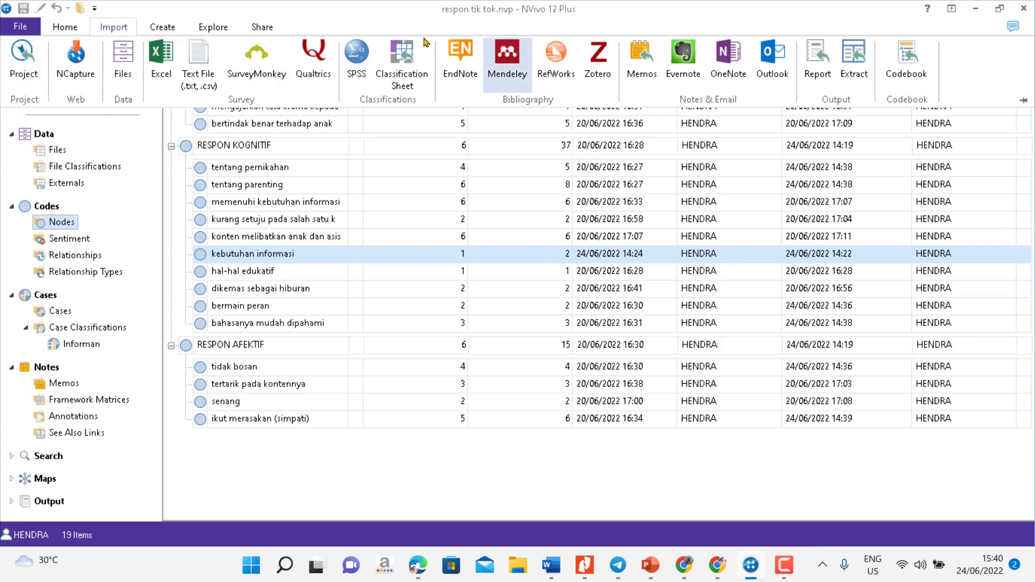
{"action": "left_click", "coordinate": [24, 67]}
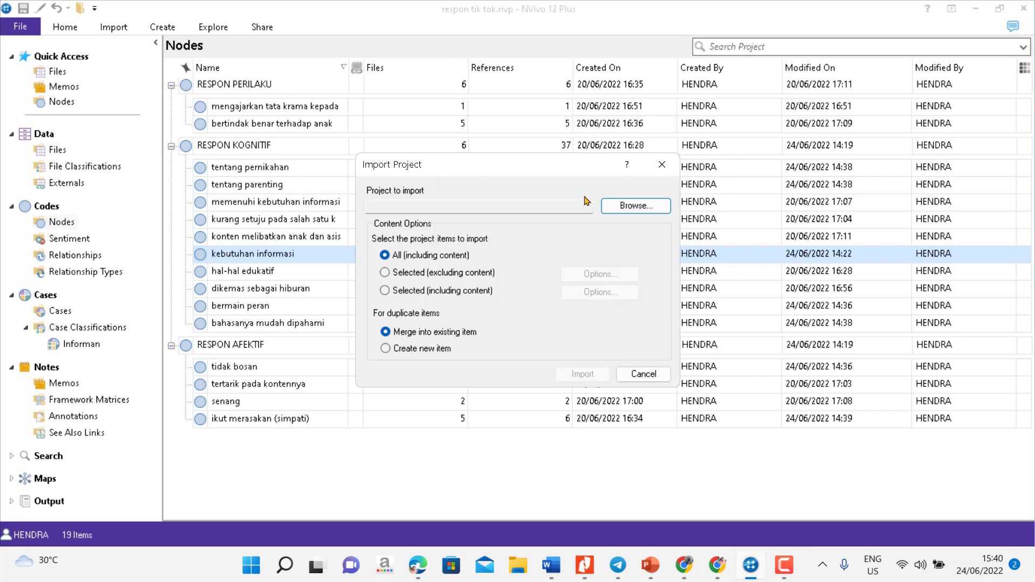
{"action": "left_click", "coordinate": [634, 207]}
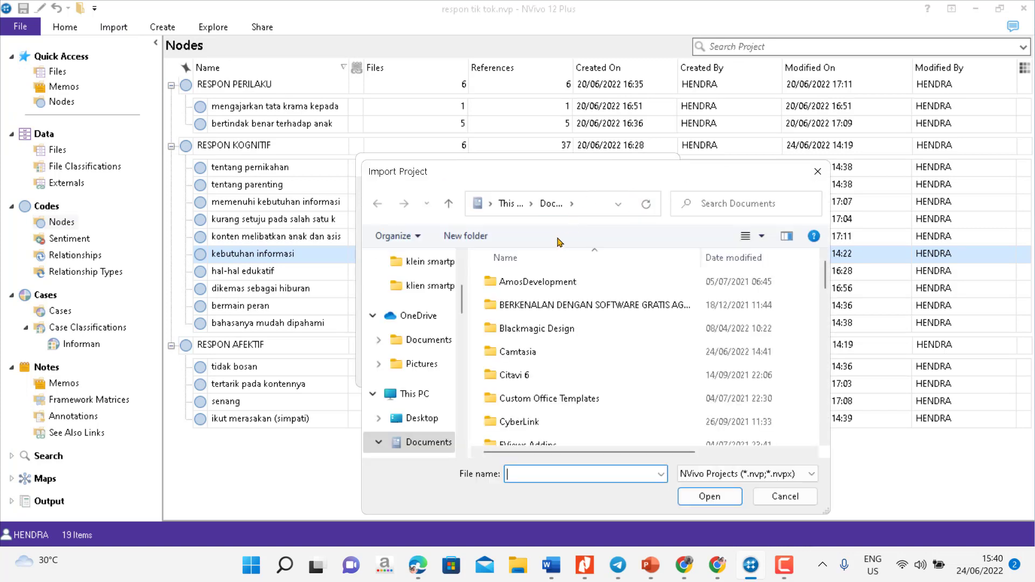
{"action": "left_click_drag", "start_coordinate": [463, 302], "coordinate": [470, 240]}
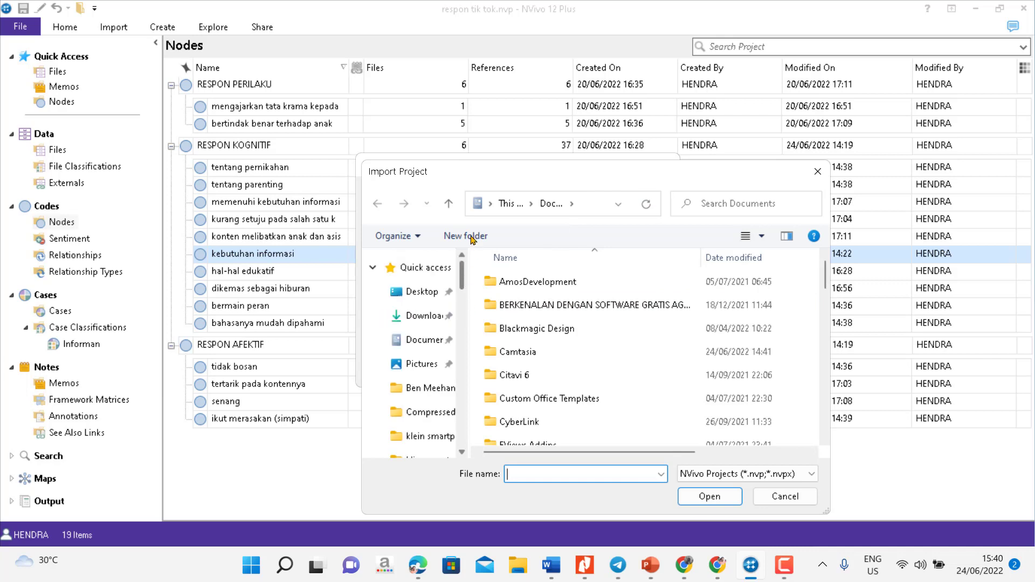
{"action": "left_click", "coordinate": [431, 341]}
{"action": "left_click_drag", "start_coordinate": [825, 276], "coordinate": [827, 426]}
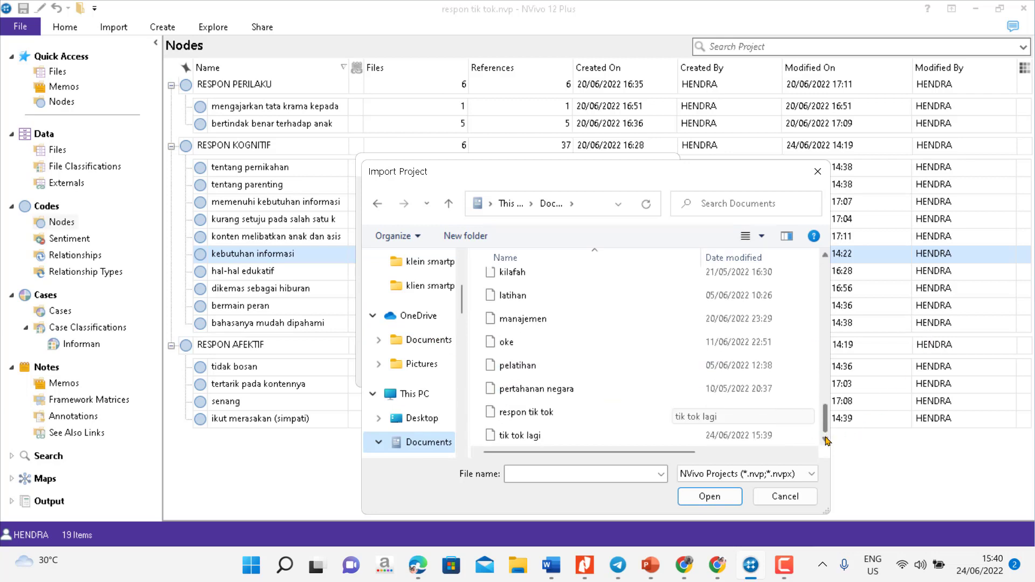
{"action": "left_click", "coordinate": [538, 438]}
{"action": "left_click", "coordinate": [698, 504]}
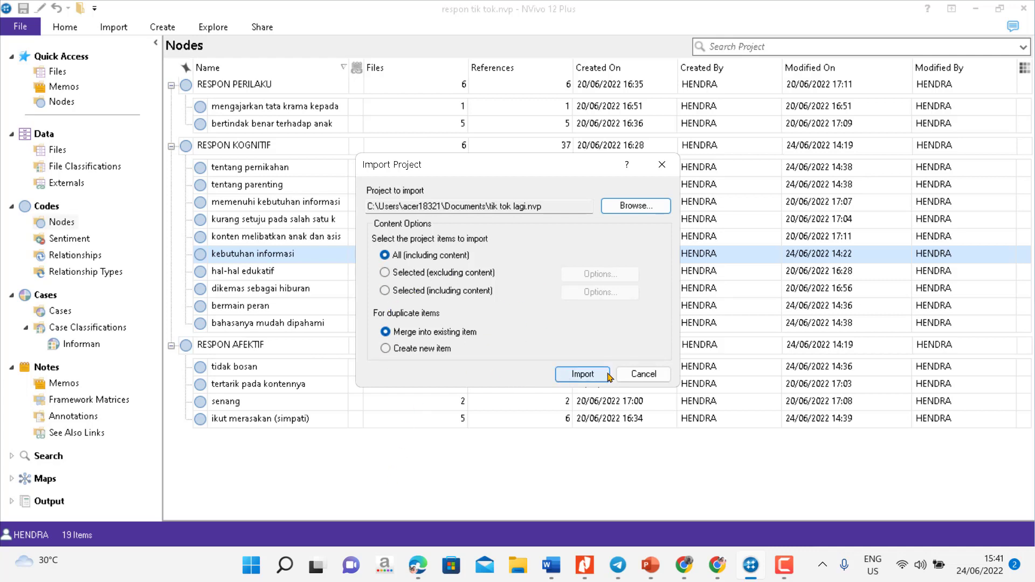
{"action": "left_click", "coordinate": [580, 376]}
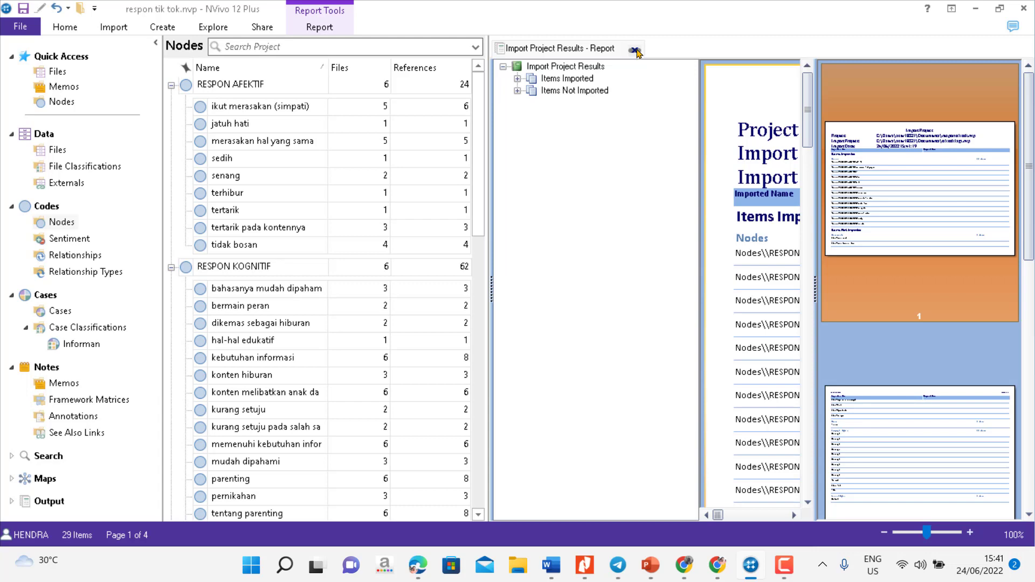
{"action": "left_click", "coordinate": [636, 50]}
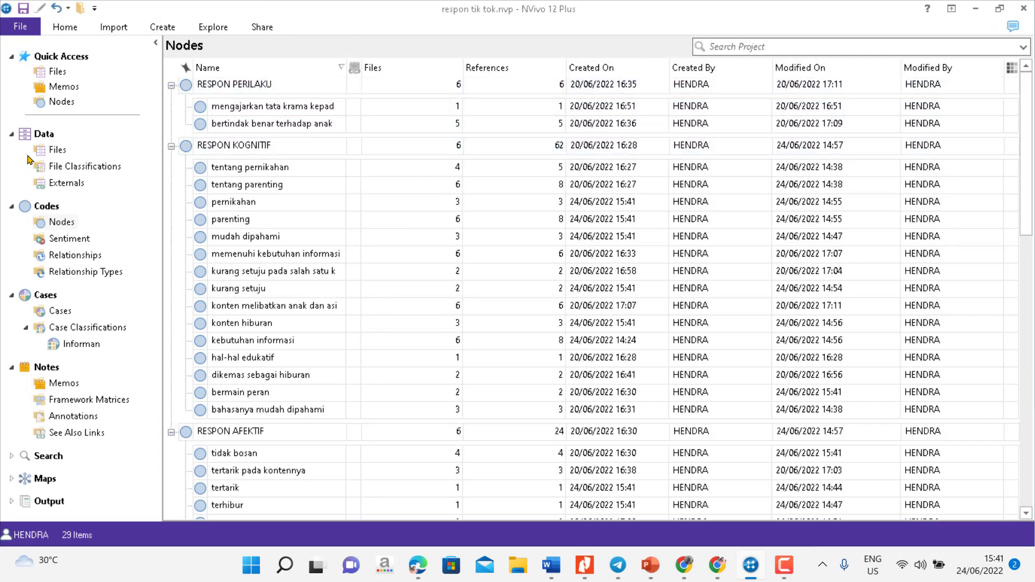
Review the code and reference counts of the files and nodes in the combined project.
{"action": "left_click", "coordinate": [64, 151]}
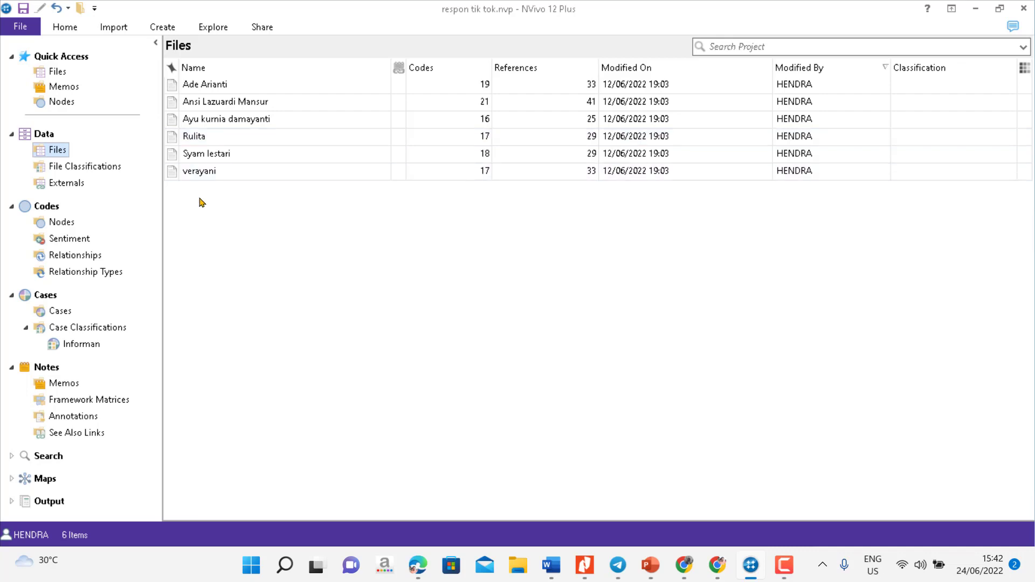
{"action": "left_click", "coordinate": [74, 222]}
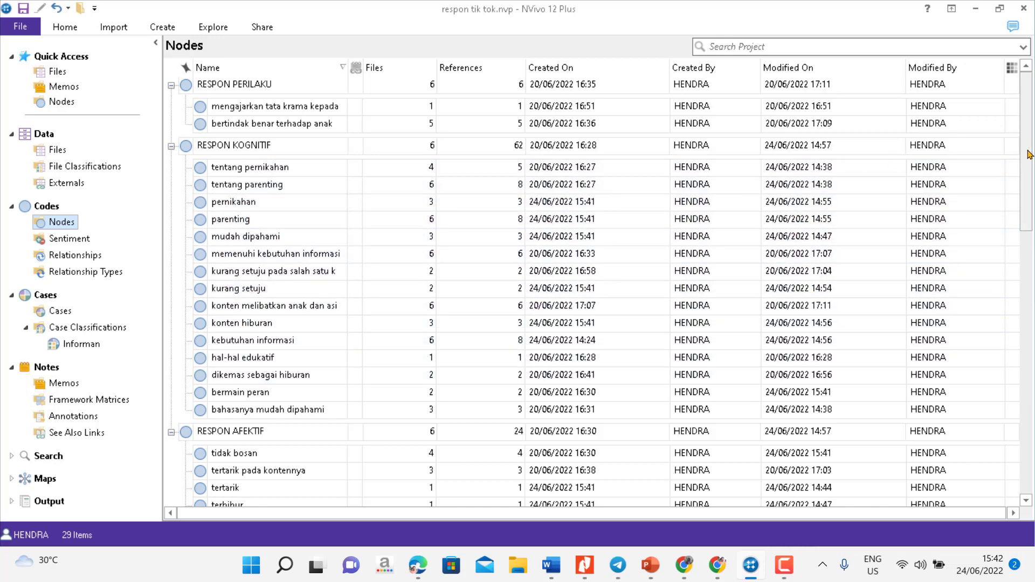
{"action": "mouse_move", "coordinate": [1026, 154]}
{"action": "left_mouse_down"}
{"action": "mouse_move", "coordinate": [1033, 297]}
{"action": "mouse_move", "coordinate": [1031, 146]}
{"action": "left_mouse_up"}
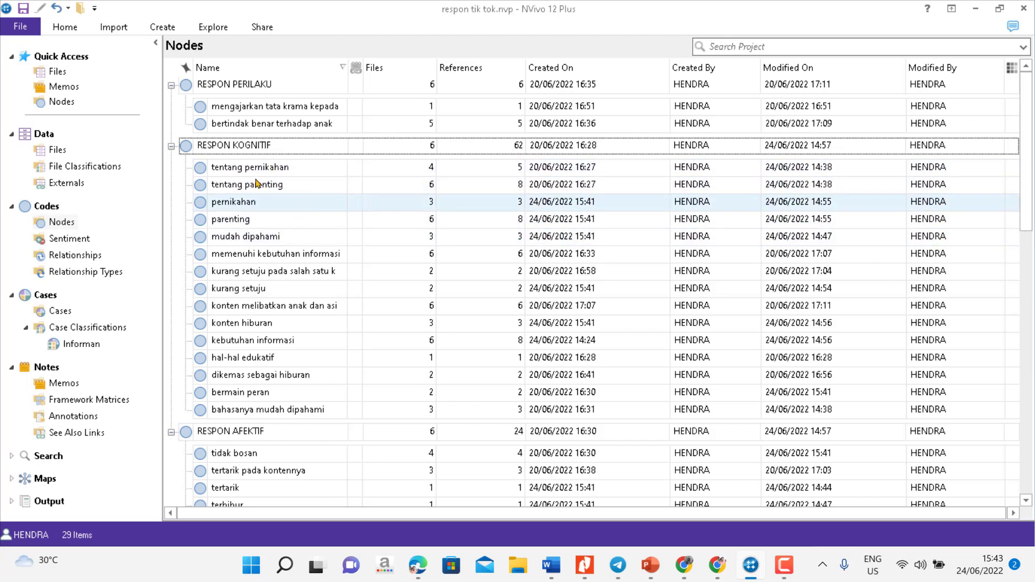
Cut the parenting node under RESPON KOGNITIF and merge it into the tentang parenting node.
{"action": "right_click", "coordinate": [240, 223]}
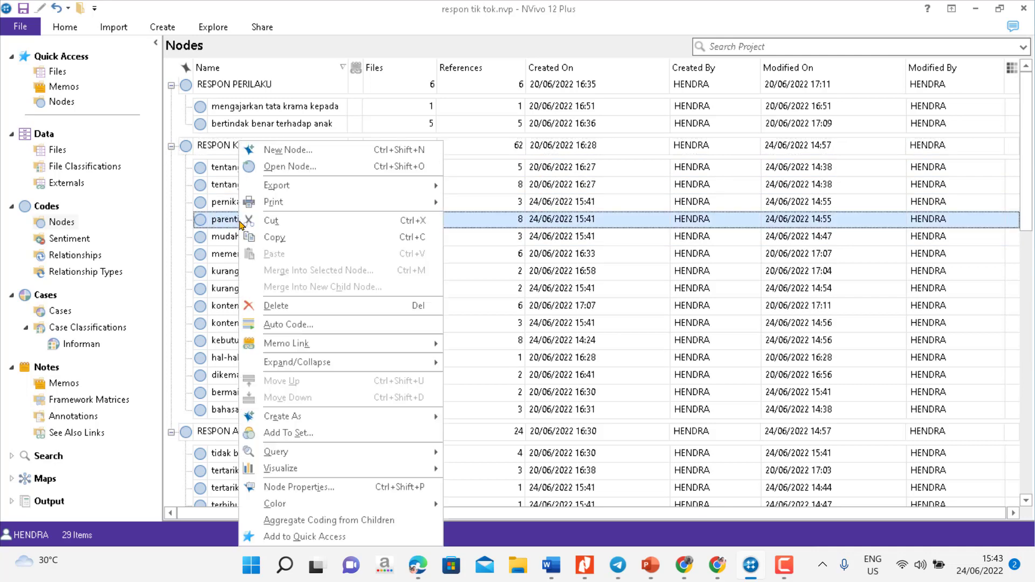
{"action": "left_click", "coordinate": [276, 227]}
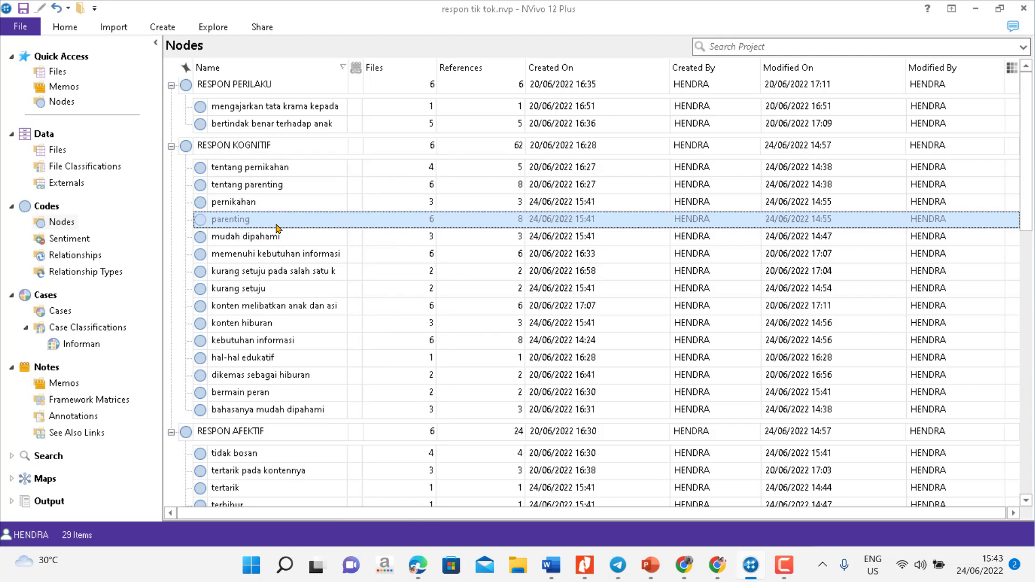
{"action": "right_click", "coordinate": [255, 184]}
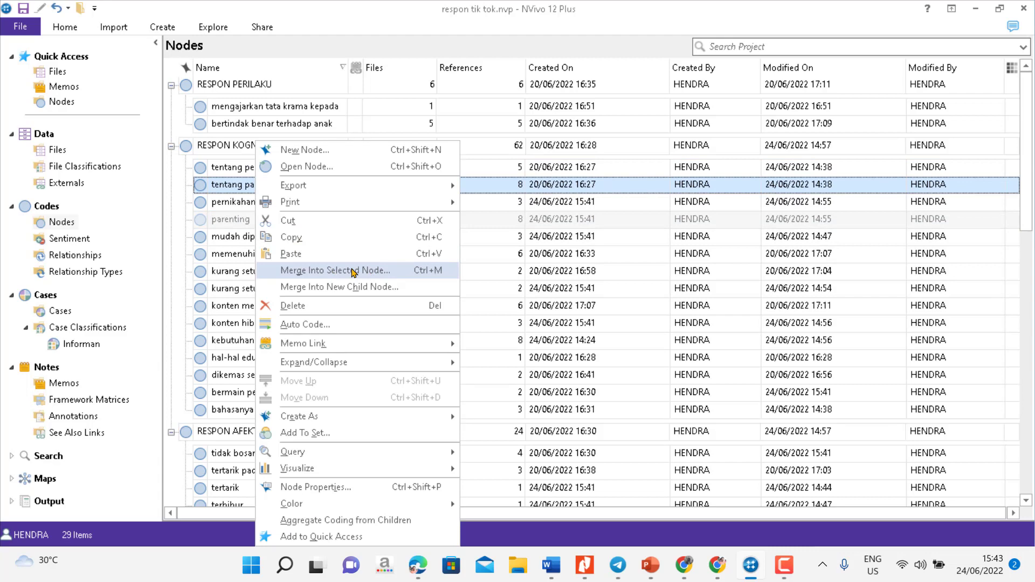
{"action": "left_click", "coordinate": [353, 271]}
{"action": "left_click", "coordinate": [620, 310]}
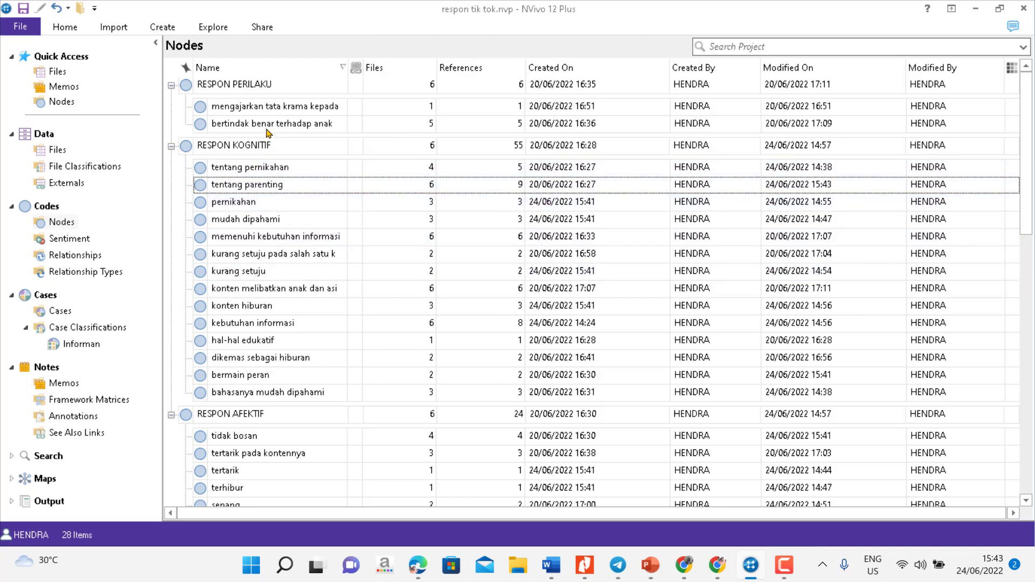
Cut the pernikahan node under RESPON KOGNITIF and merge it into the tentang pernikahan node.
{"action": "right_click", "coordinate": [241, 209]}
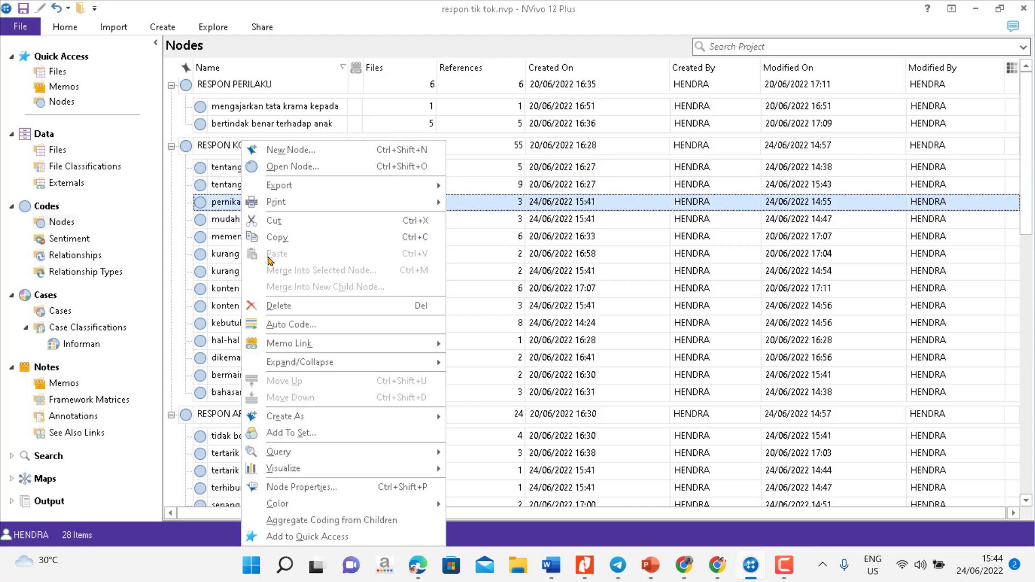
{"action": "left_click", "coordinate": [283, 225]}
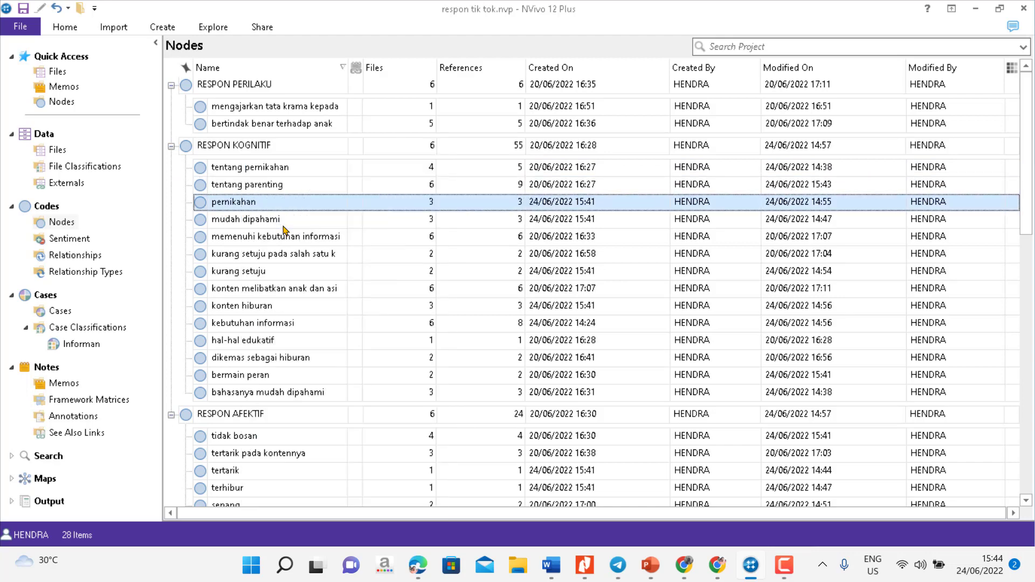
{"action": "right_click", "coordinate": [256, 175]}
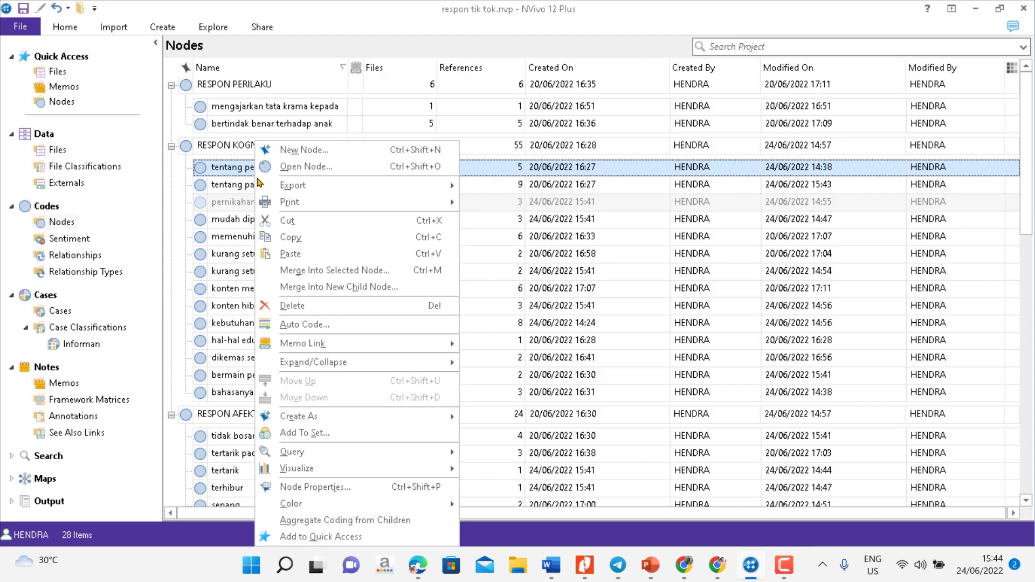
{"action": "left_click", "coordinate": [299, 273]}
{"action": "left_click", "coordinate": [609, 313]}
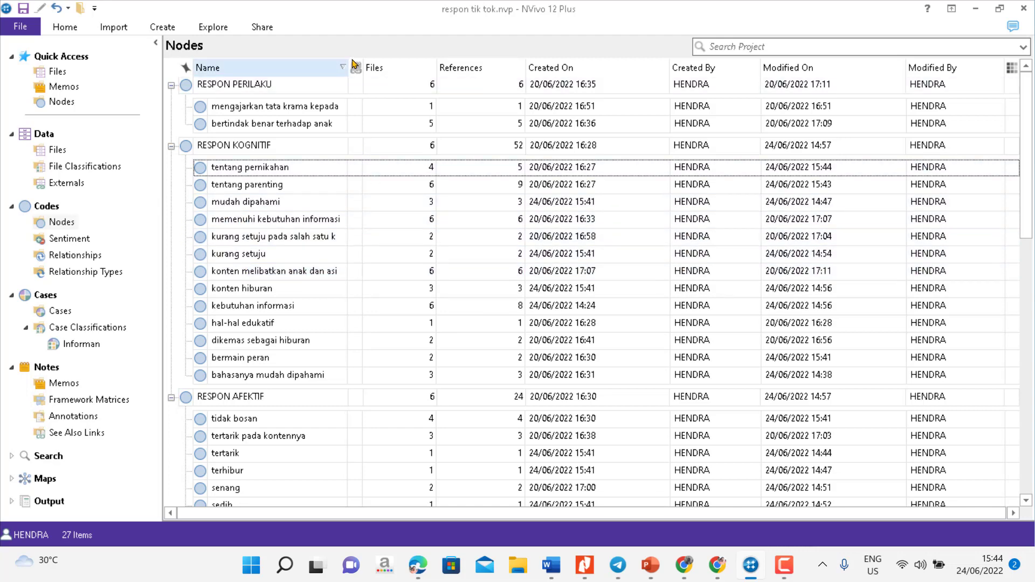
Widen the node list's Name column and merge the cut kurang setuju node into kurang setuju pada salah satu konten.
{"action": "left_click_drag", "start_coordinate": [349, 68], "coordinate": [400, 78]}
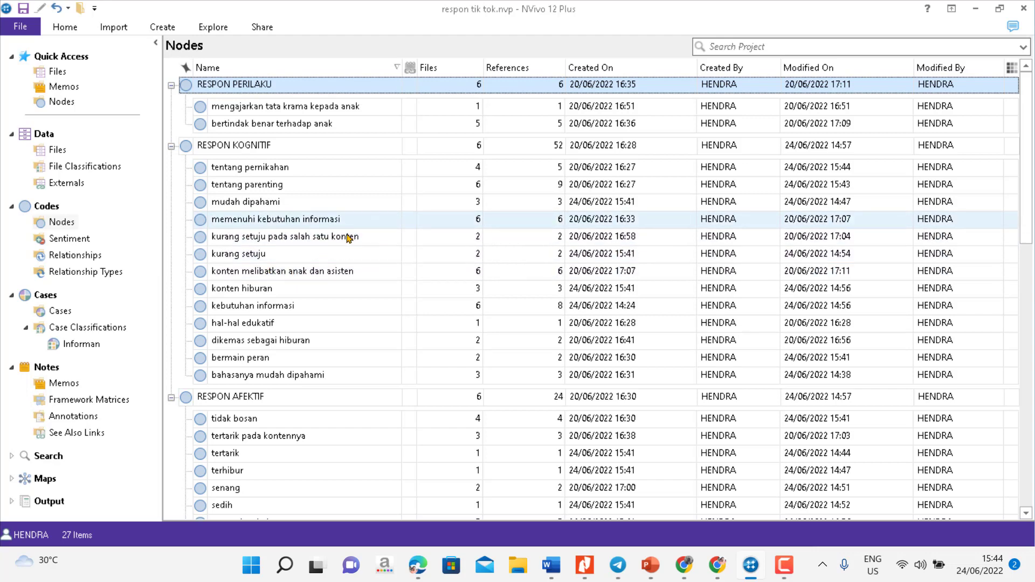
{"action": "right_click", "coordinate": [245, 257]}
{"action": "left_click", "coordinate": [289, 222]}
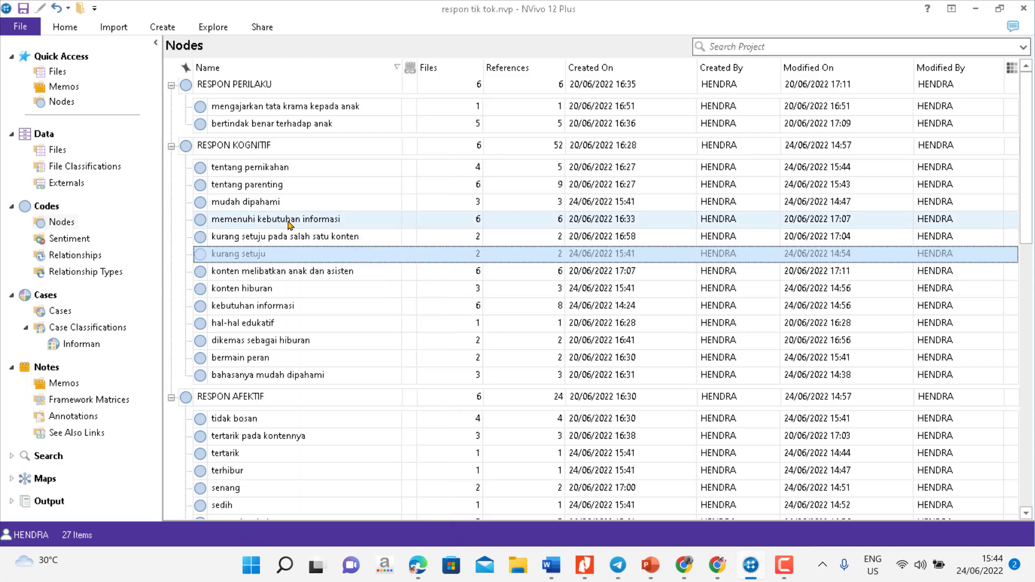
{"action": "right_click", "coordinate": [279, 242]}
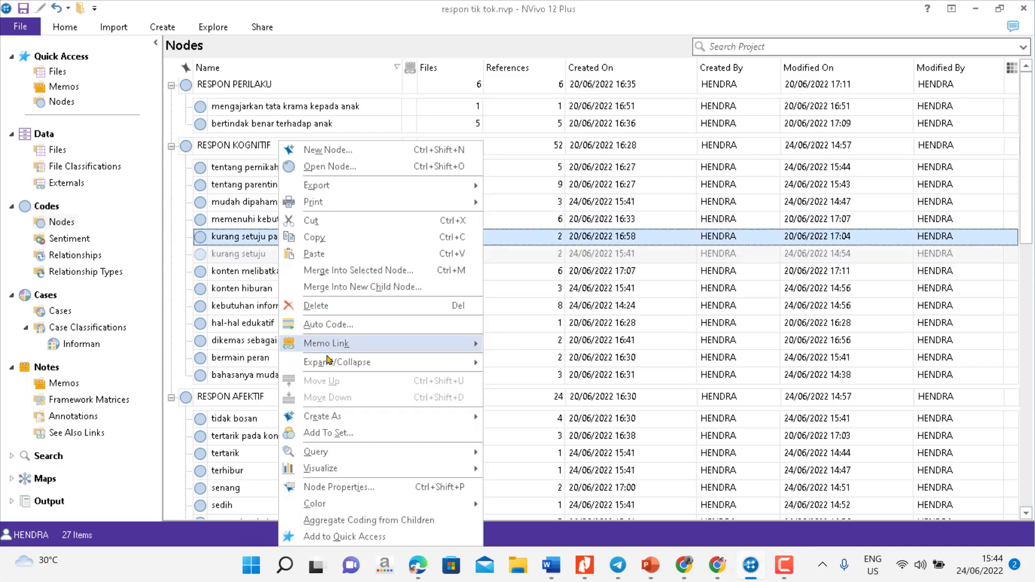
{"action": "left_click", "coordinate": [340, 271]}
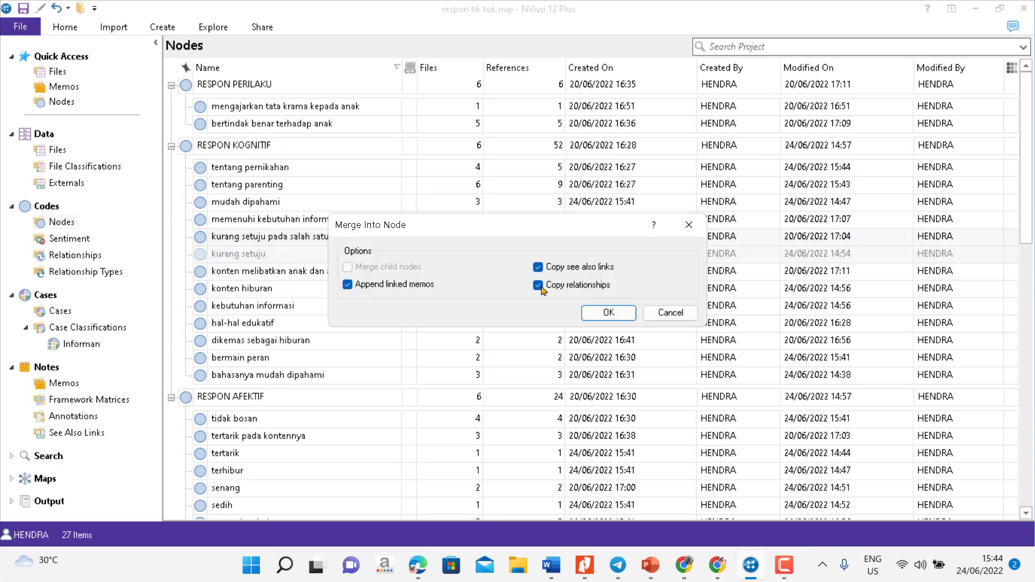
{"action": "left_click", "coordinate": [614, 312]}
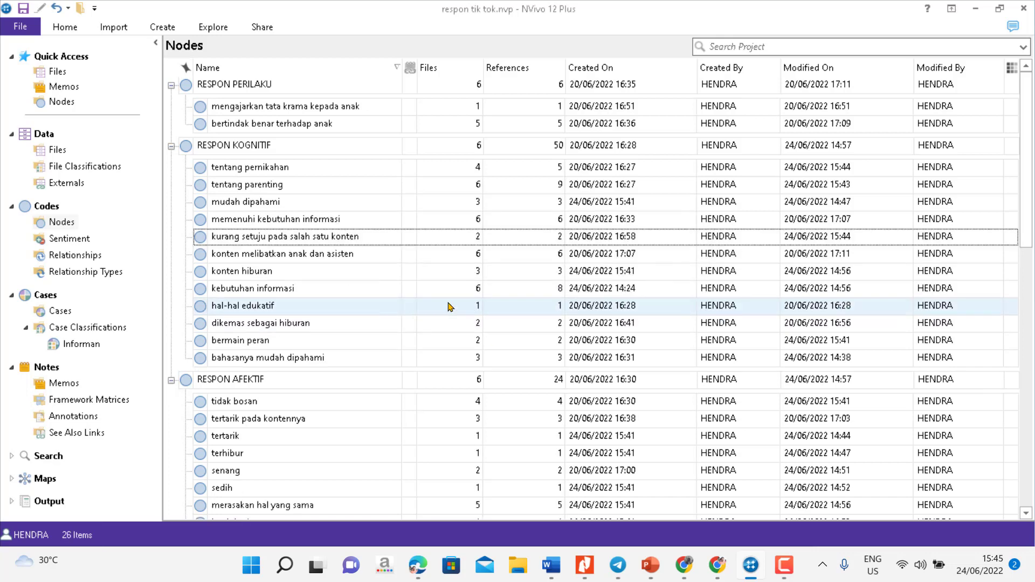
Cut the mudah dipahami node under RESPON KOGNITIF and merge it into the bahasanya mudah dipahami node.
{"action": "left_click", "coordinate": [247, 203]}
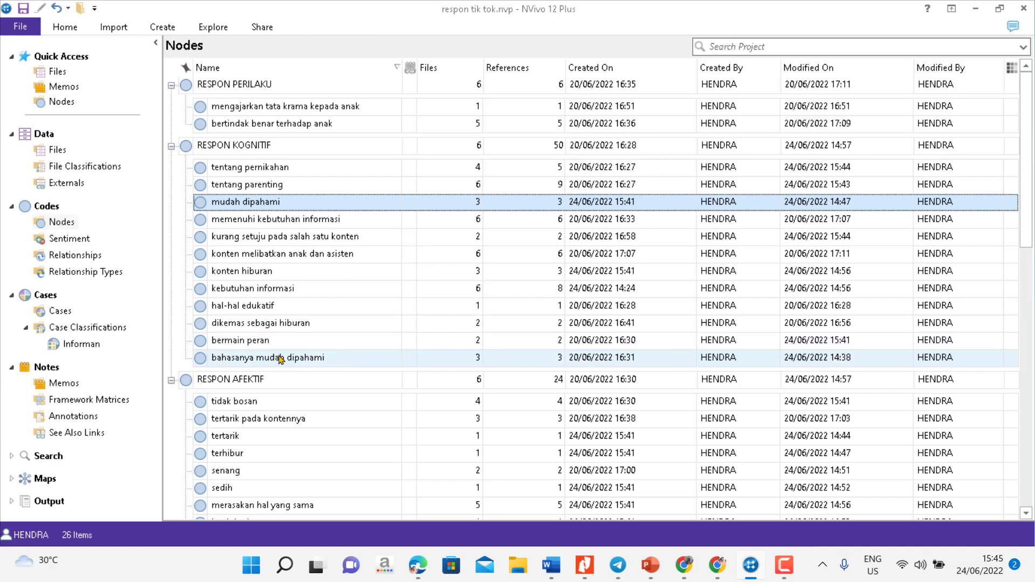
{"action": "left_click", "coordinate": [309, 362]}
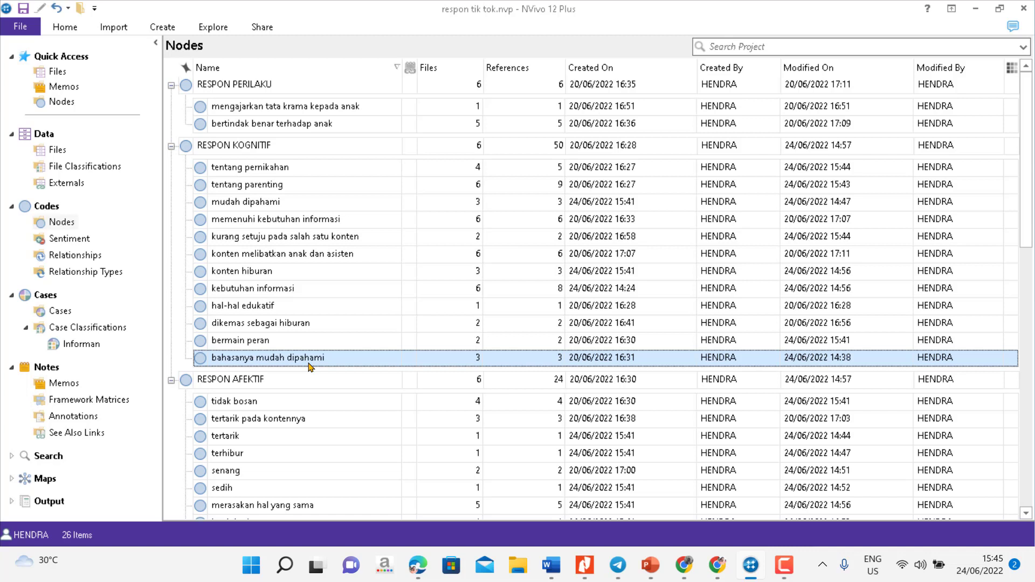
{"action": "right_click", "coordinate": [251, 203]}
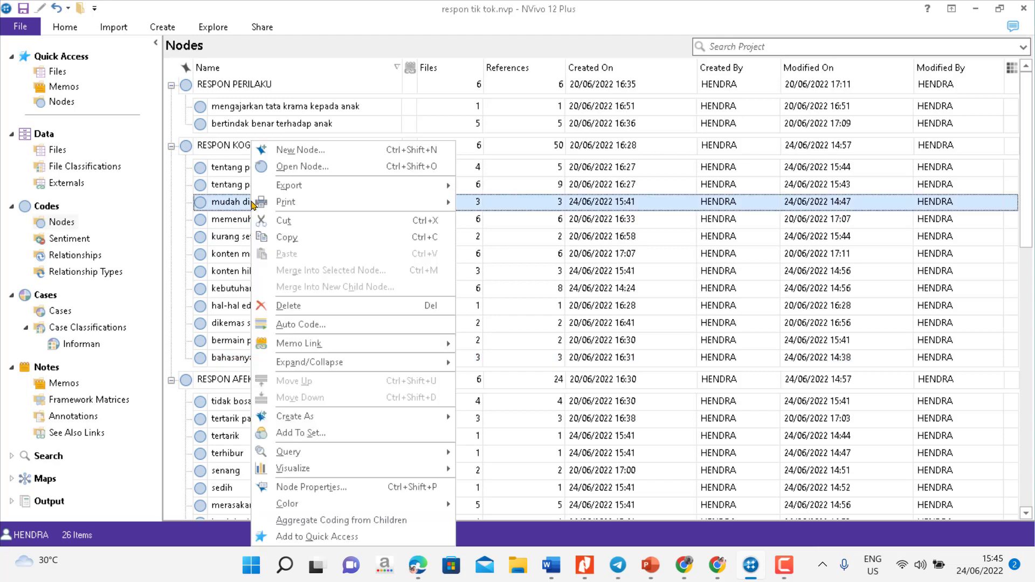
{"action": "left_click", "coordinate": [285, 221]}
{"action": "right_click", "coordinate": [268, 360]}
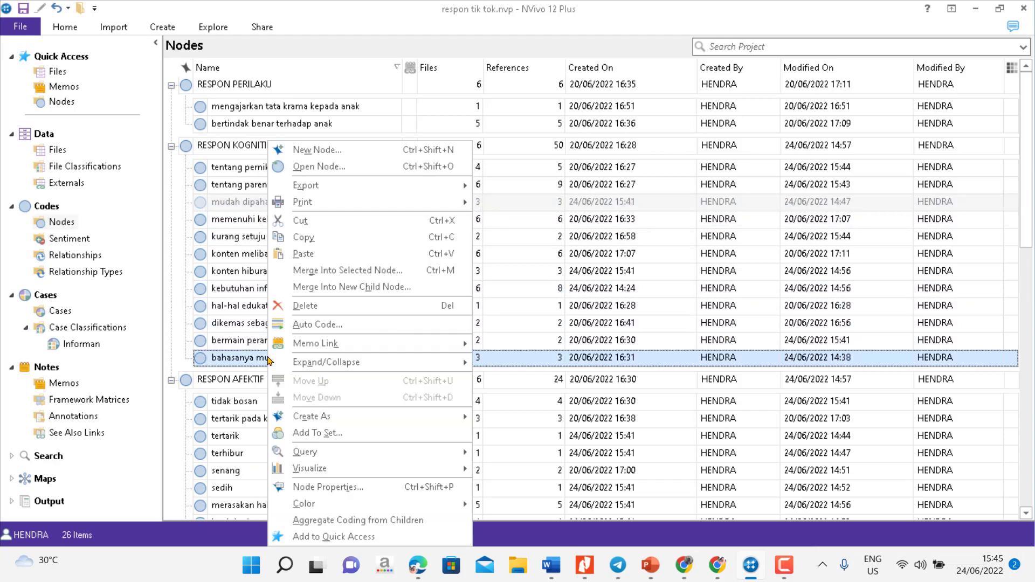
{"action": "left_click", "coordinate": [327, 270]}
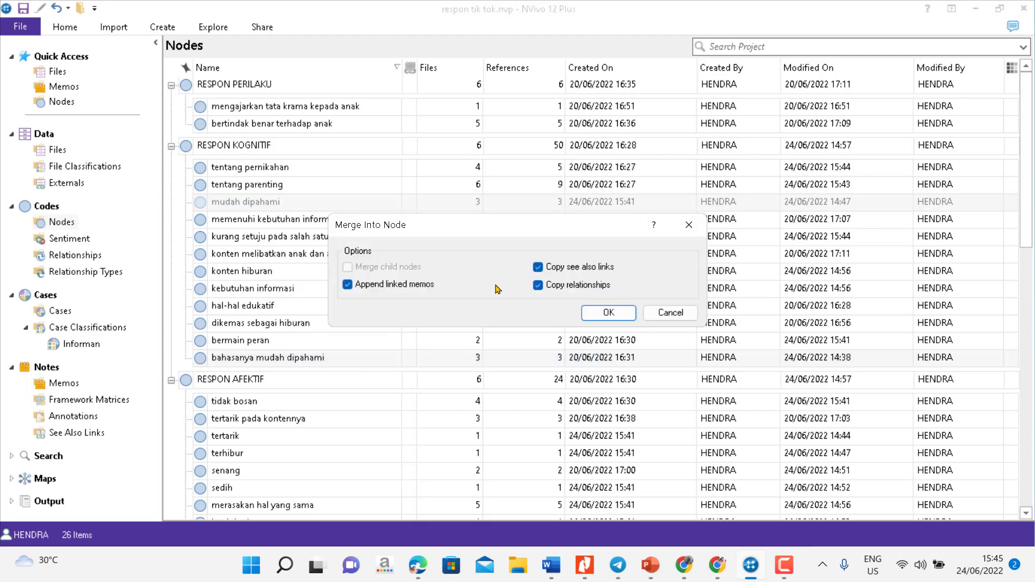
{"action": "left_click", "coordinate": [604, 312]}
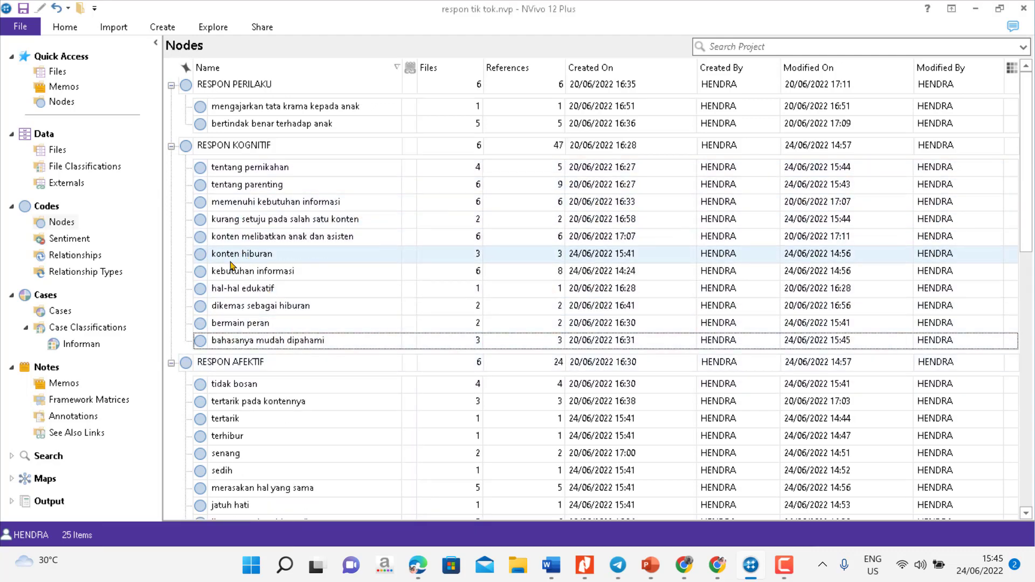
Cut the dikemas sebagai hiburan node under RESPON KOGNITIF and merge it into the konten hiburan node.
{"action": "left_click", "coordinate": [270, 311]}
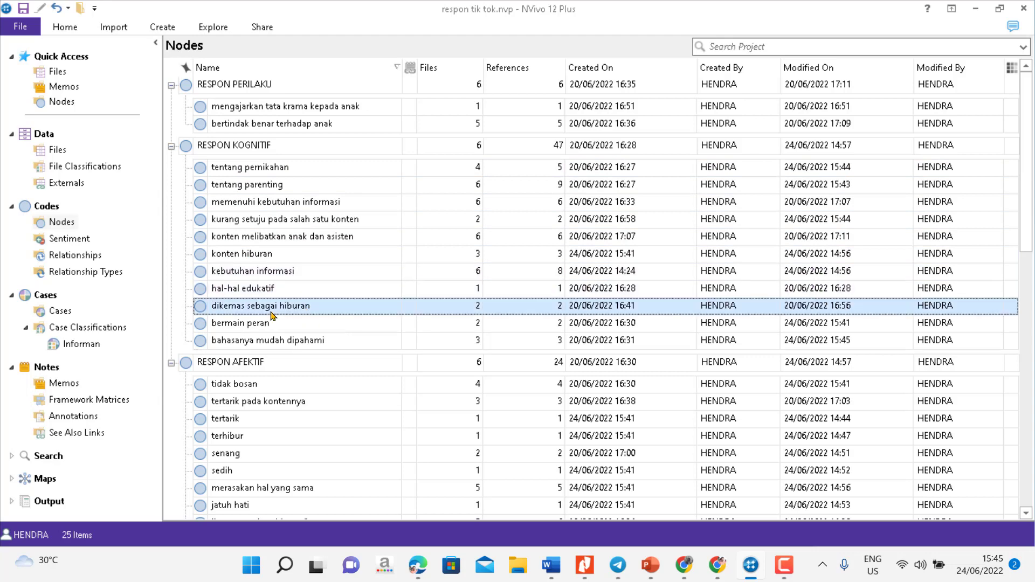
{"action": "left_click", "coordinate": [243, 254]}
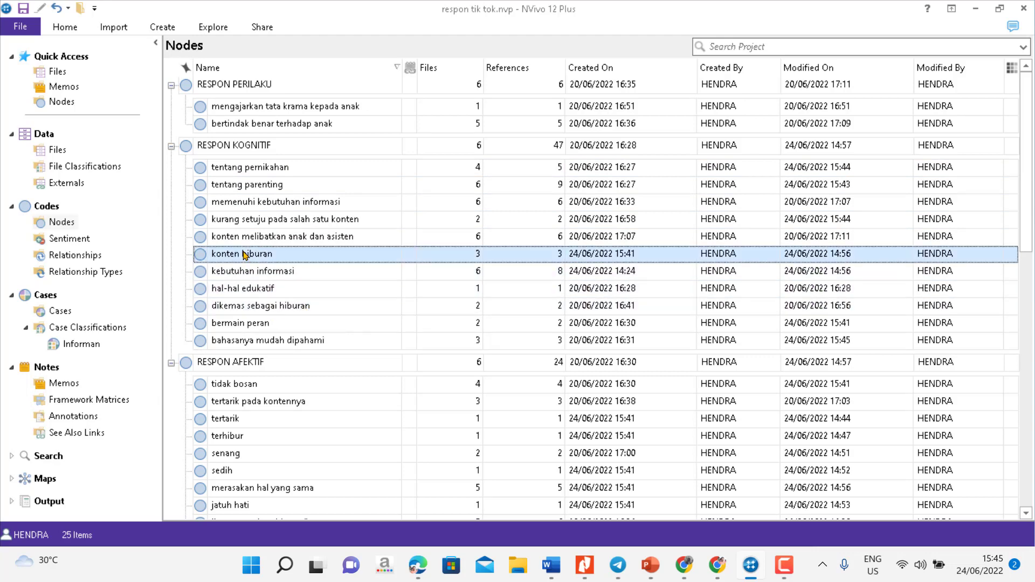
{"action": "left_click", "coordinate": [265, 311]}
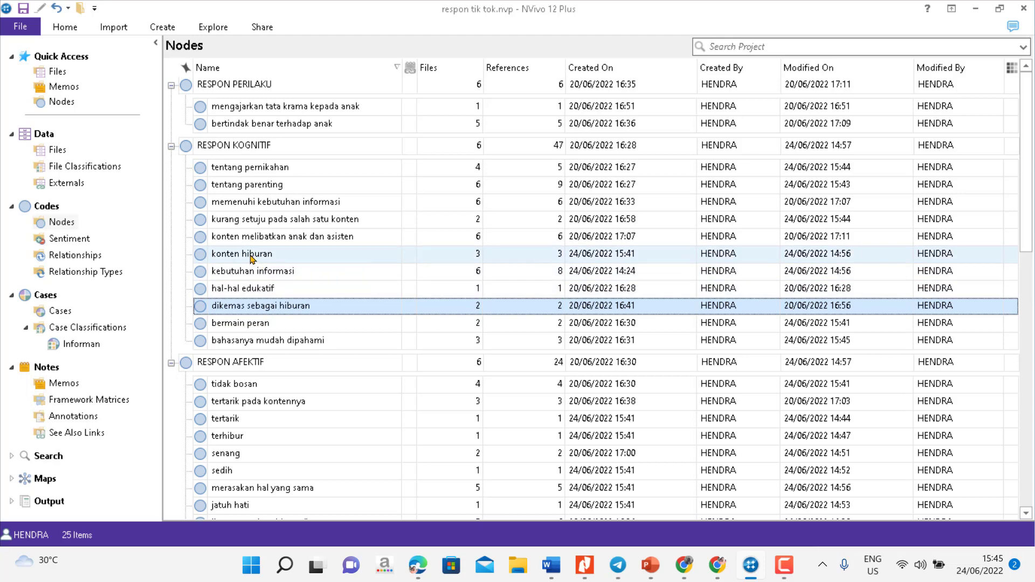
{"action": "right_click", "coordinate": [244, 308]}
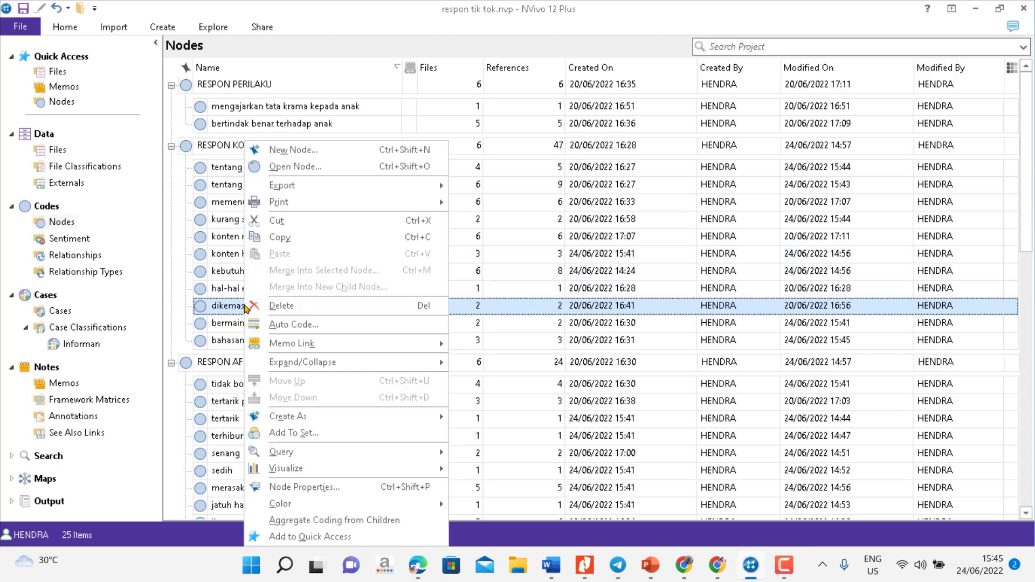
{"action": "left_click", "coordinate": [283, 225]}
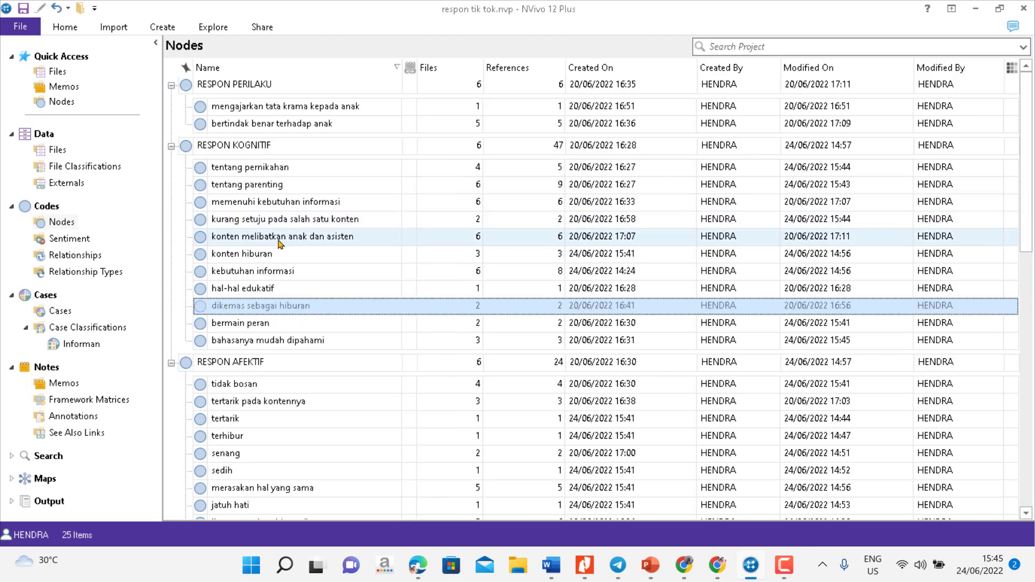
{"action": "left_click", "coordinate": [231, 259]}
{"action": "right_click", "coordinate": [232, 258]}
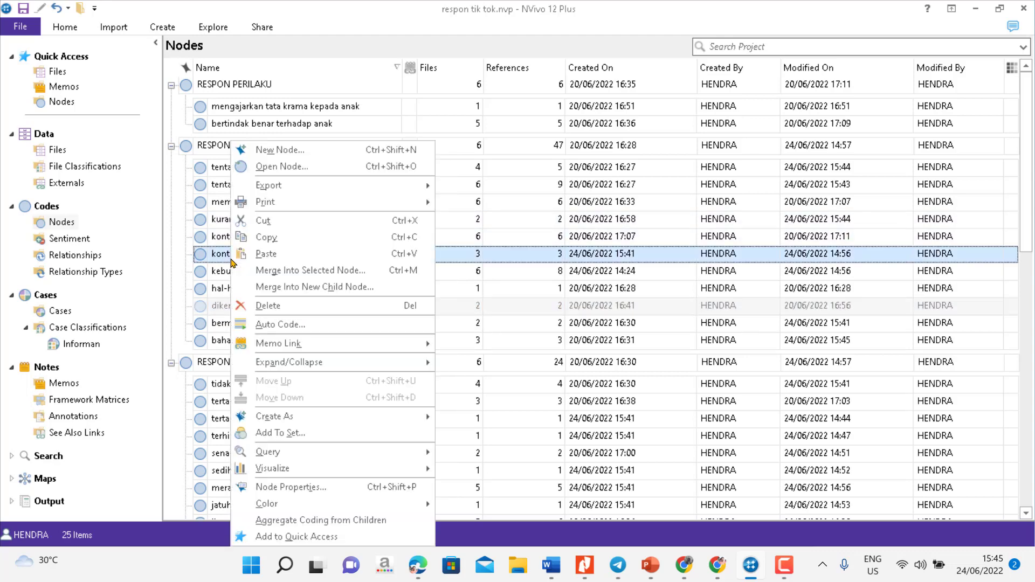
{"action": "left_click", "coordinate": [318, 276]}
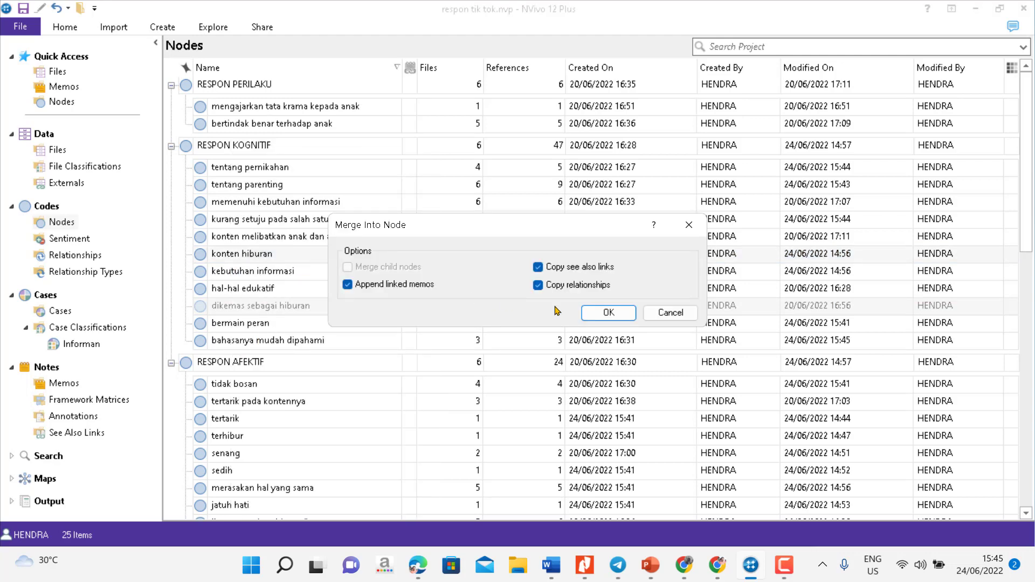
{"action": "left_click", "coordinate": [603, 317]}
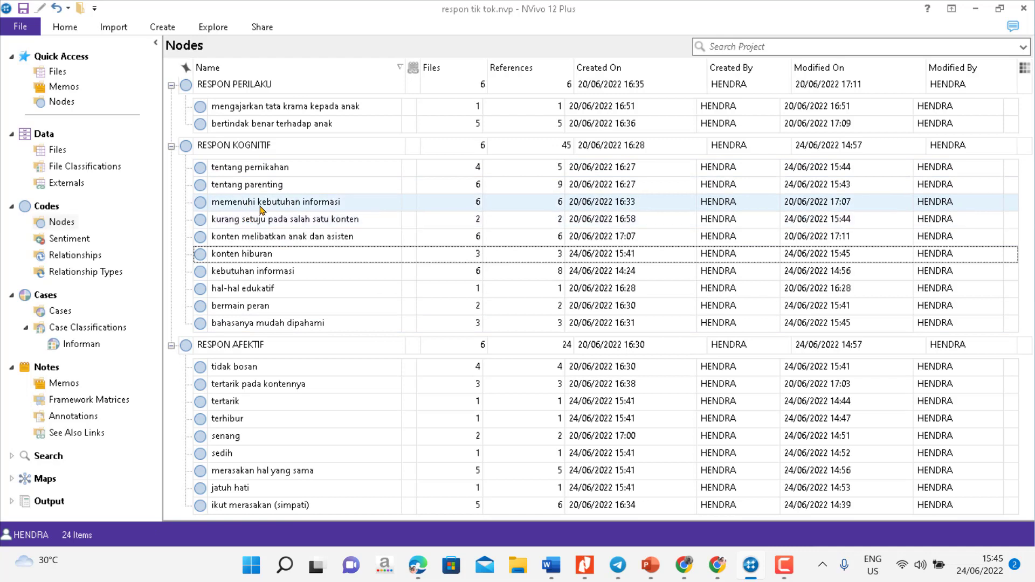
Cut the kebutuhan informasi node under RESPON KOGNITIF and merge it into the memenuhi kebutuhan informasi node.
{"action": "right_click", "coordinate": [283, 276]}
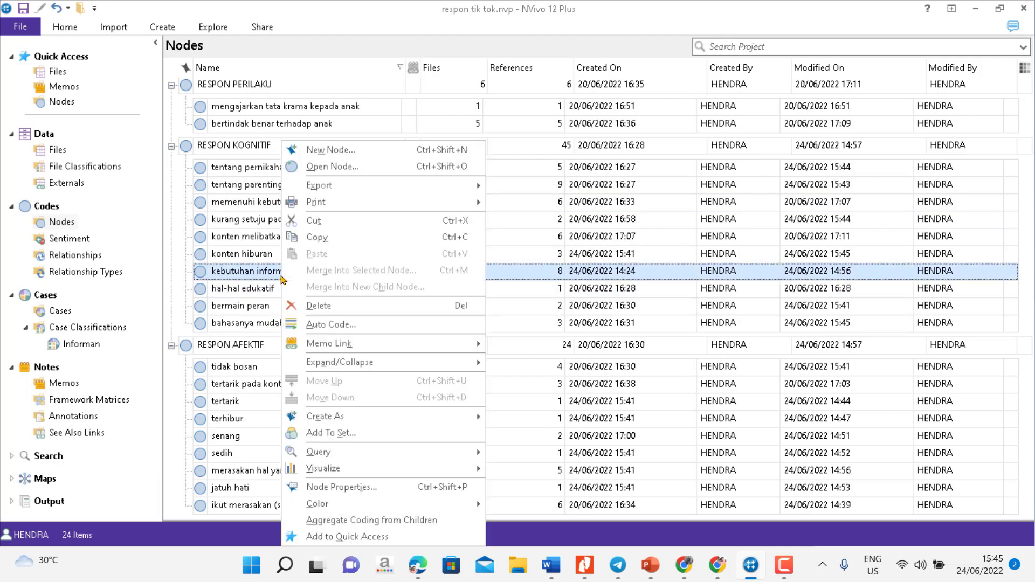
{"action": "left_click", "coordinate": [322, 222]}
{"action": "right_click", "coordinate": [251, 203]}
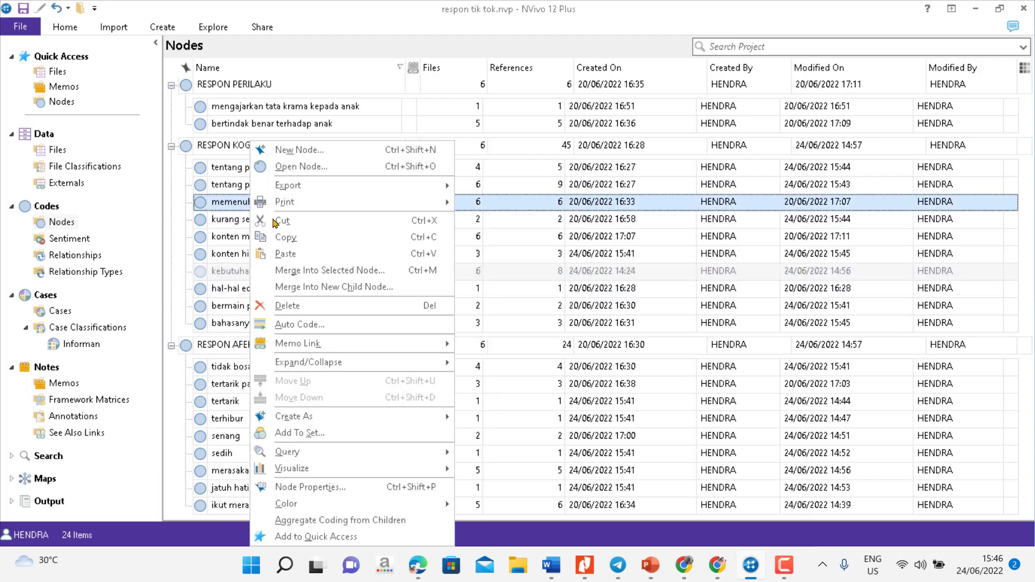
{"action": "left_click", "coordinate": [317, 268]}
{"action": "left_click", "coordinate": [607, 313]}
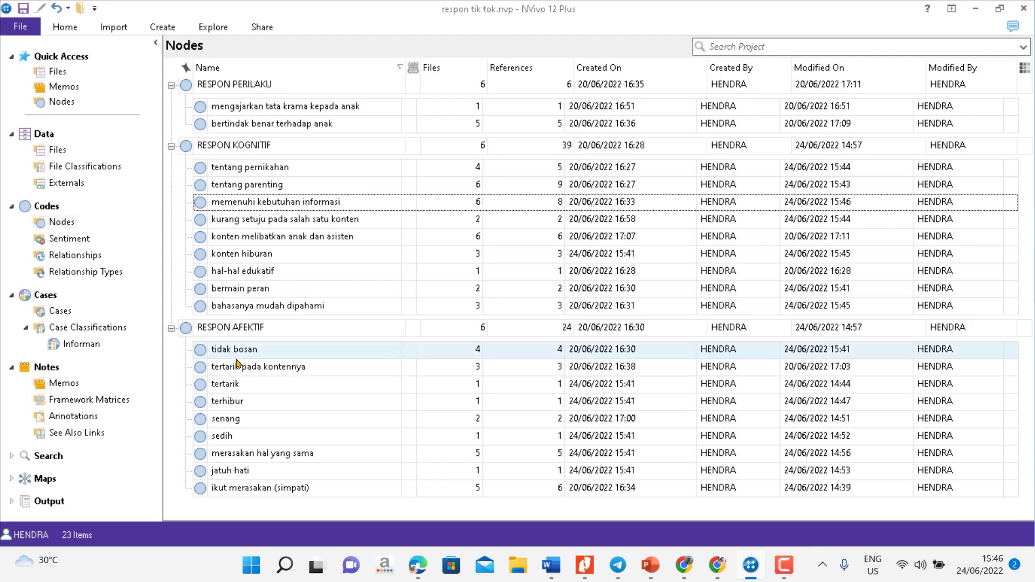
Cut the tertarik node under RESPON AFEKTIF and merge it into the tertarik pada kontennya node.
{"action": "right_click", "coordinate": [242, 389]}
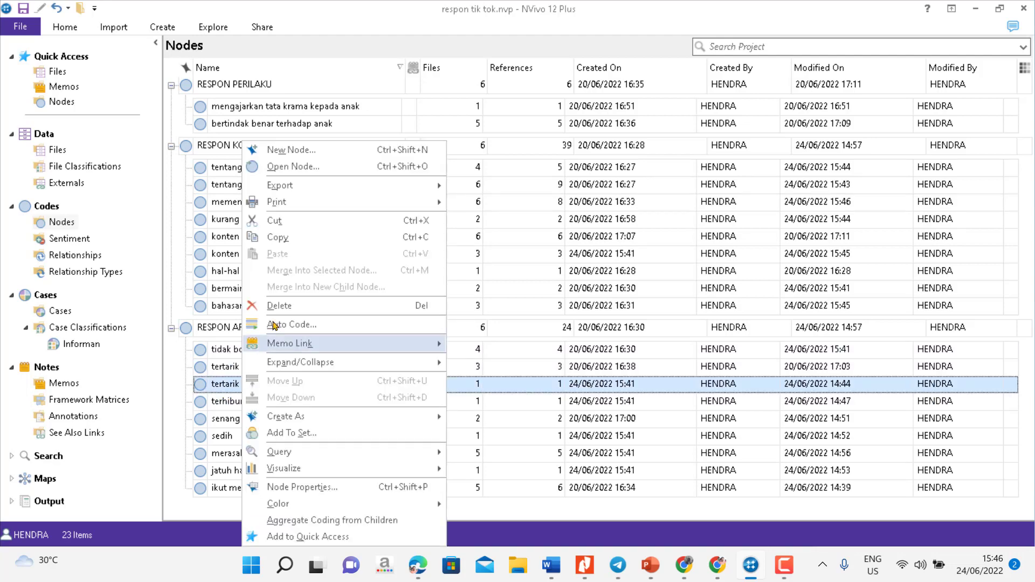
{"action": "left_click", "coordinate": [277, 221]}
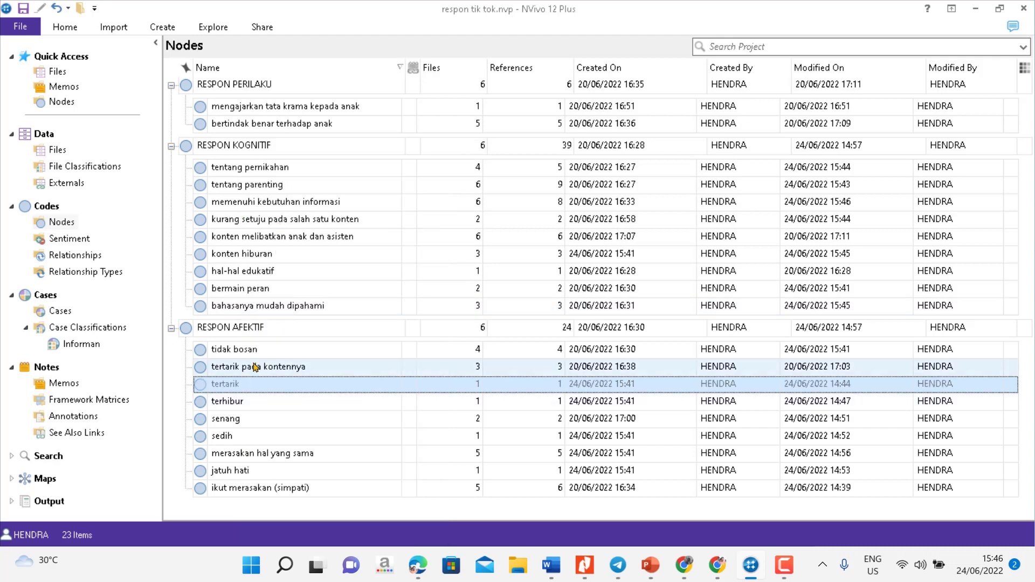
{"action": "right_click", "coordinate": [255, 371]}
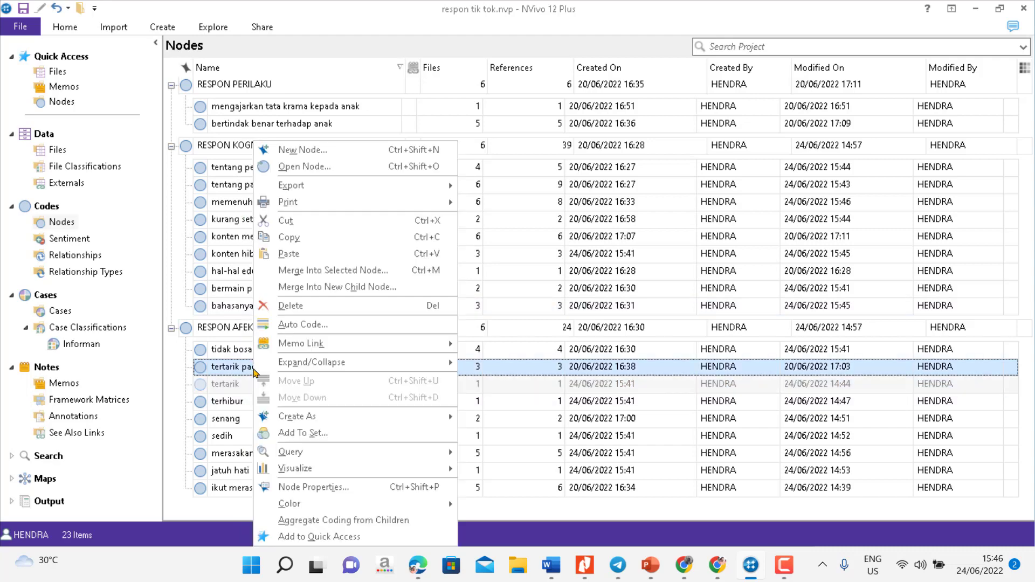
{"action": "left_click", "coordinate": [312, 271]}
{"action": "left_click", "coordinate": [607, 311]}
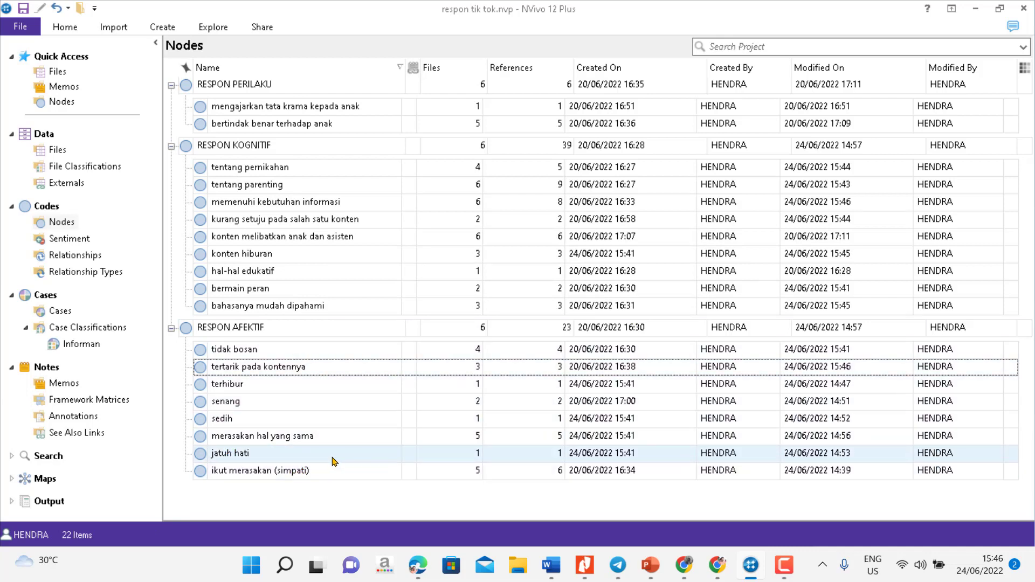
Cut the merasakan hal yang sama node under RESPON AFEKTIF and merge it into the ikut merasakan (simpati) node.
{"action": "right_click", "coordinate": [241, 443]}
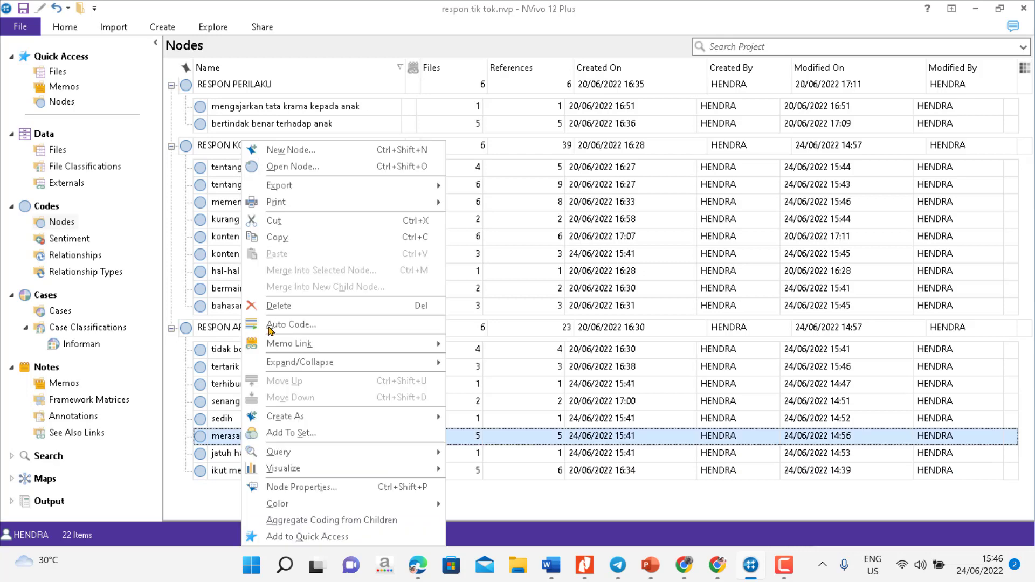
{"action": "left_click", "coordinate": [272, 222]}
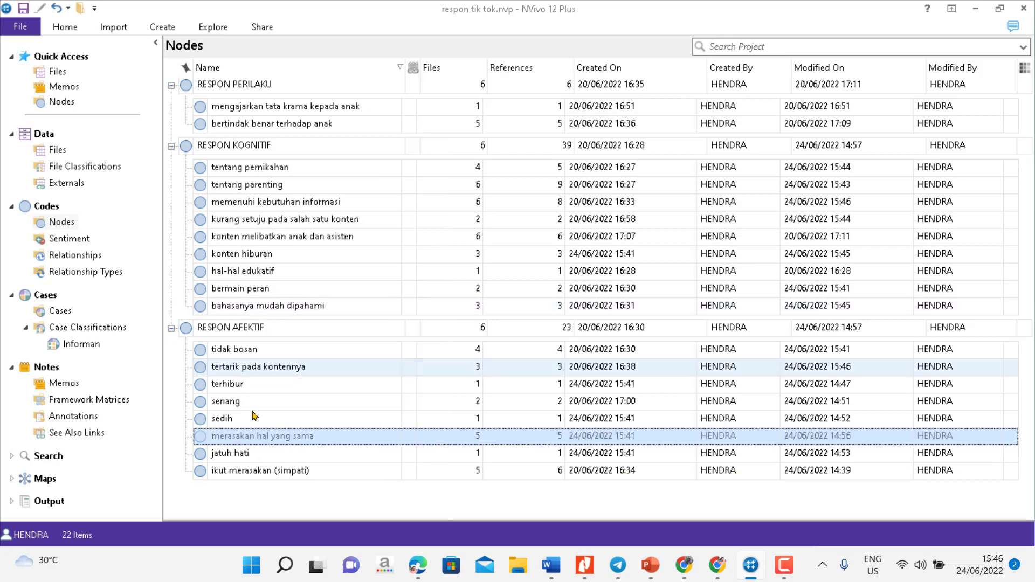
{"action": "right_click", "coordinate": [254, 476]}
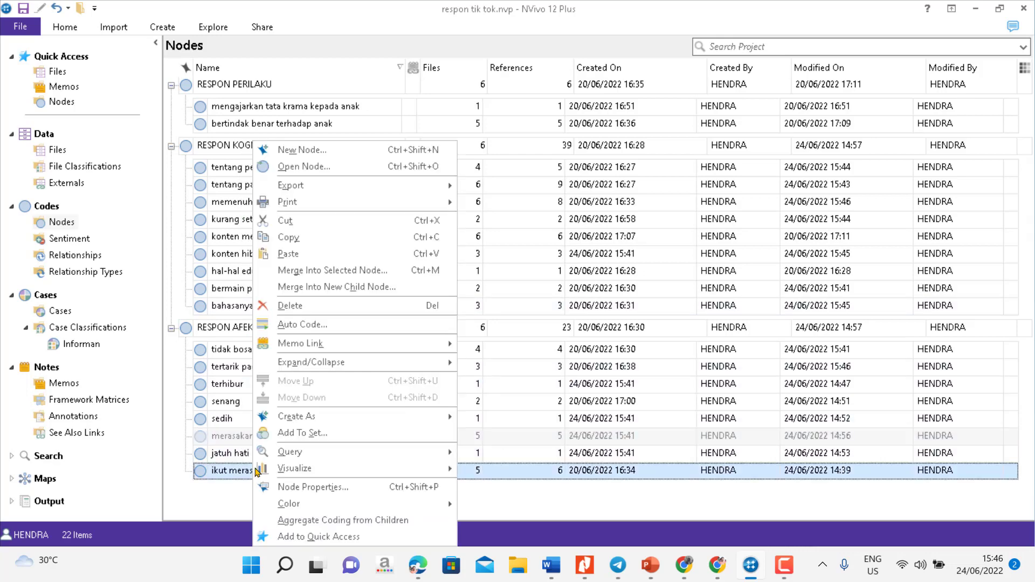
{"action": "left_click", "coordinate": [291, 269]}
{"action": "left_click", "coordinate": [607, 312]}
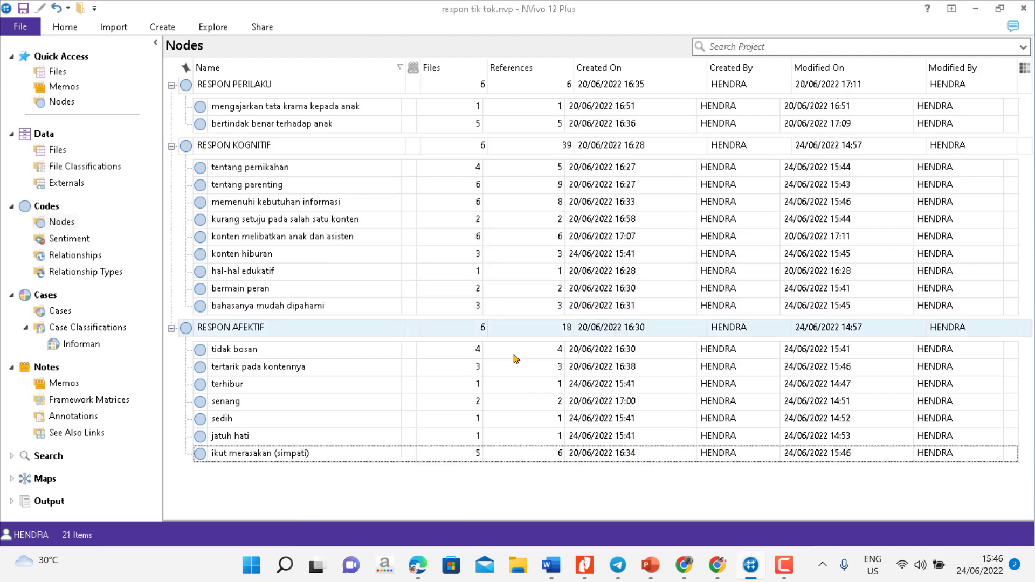